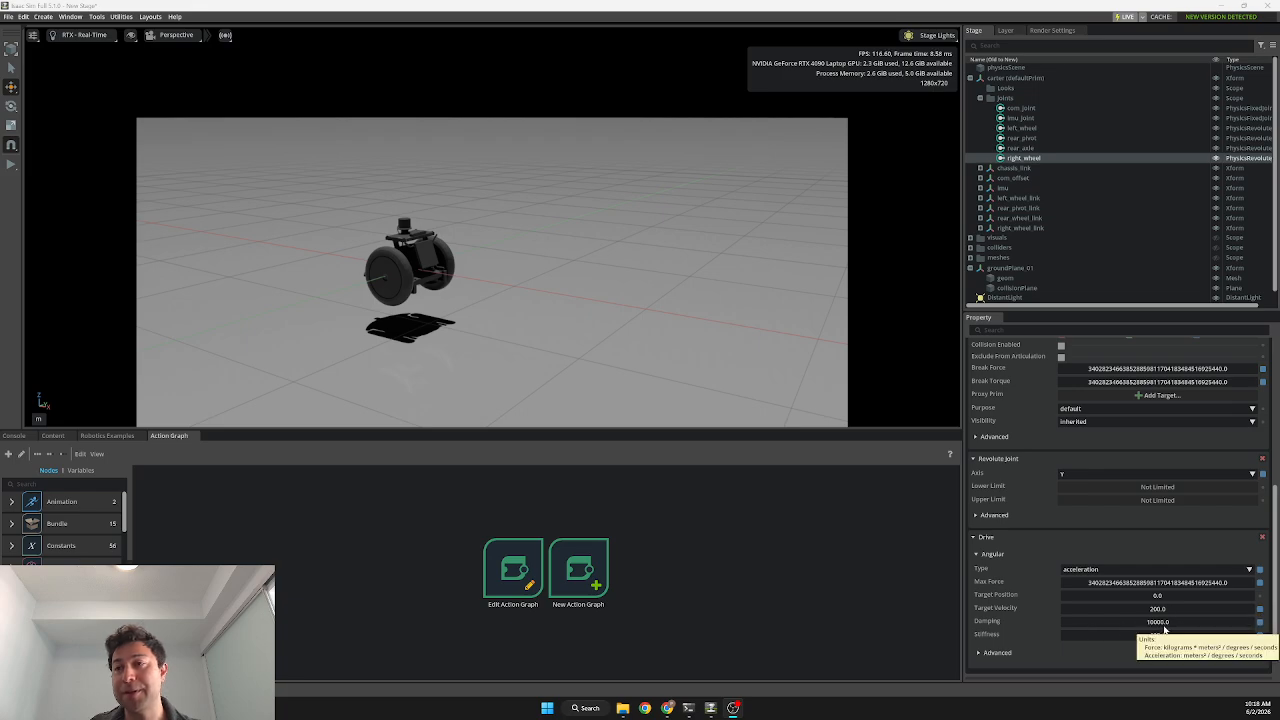
scroll(1170, 628, down, 1)
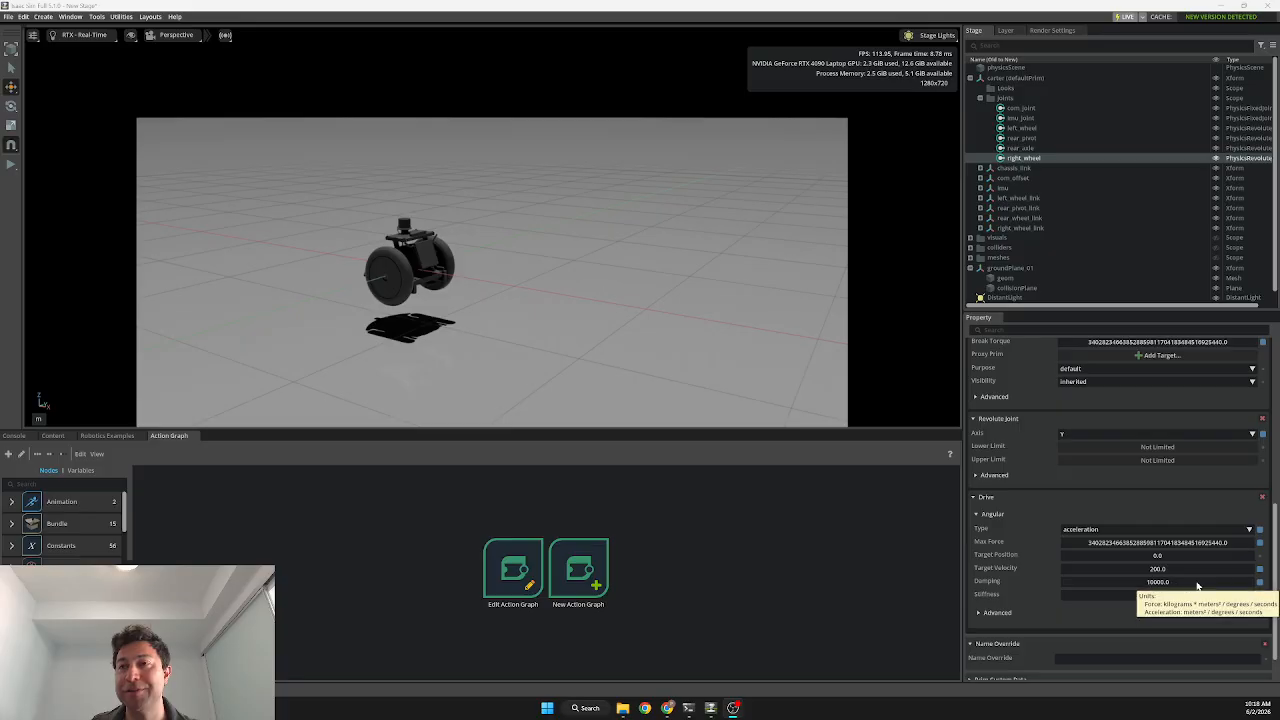
drag(1083, 312, 1083, 322)
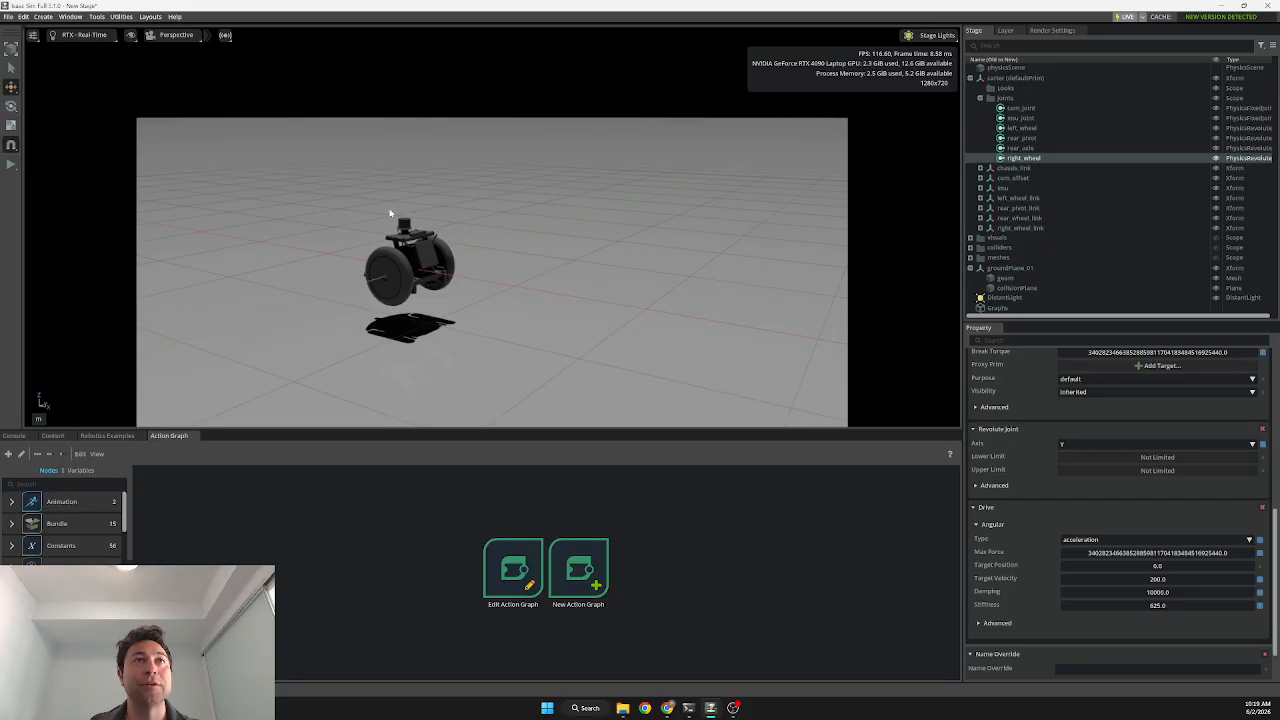
Step: Start a Differential Controller OmniGraph setup and assign the carter prim as its robot prim
click(97, 17)
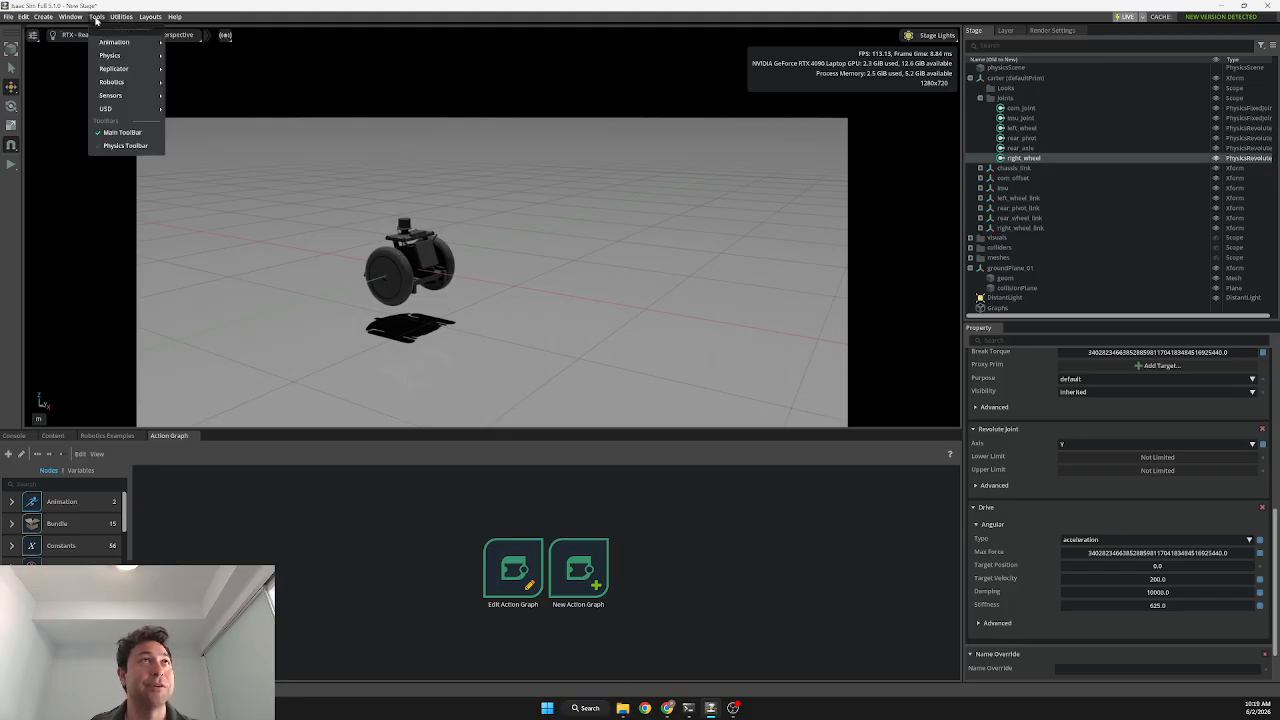
mouse_move(111, 82)
mouse_move(205, 96)
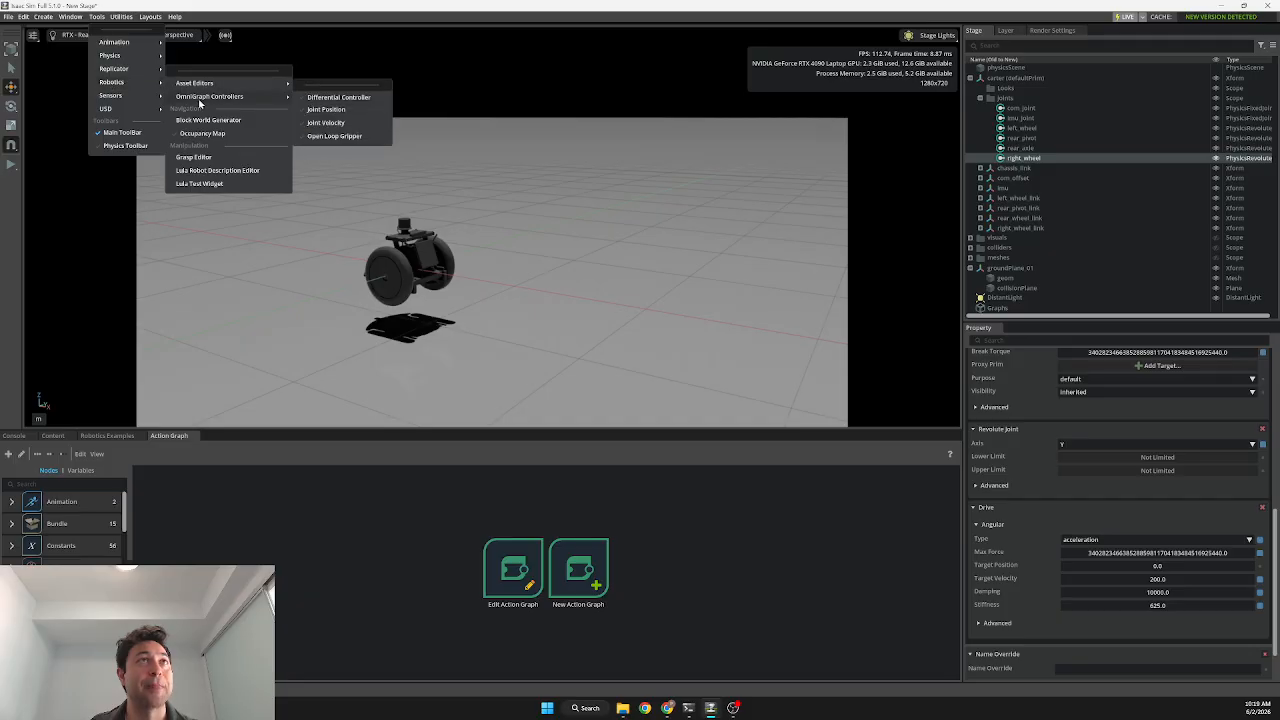
click(340, 100)
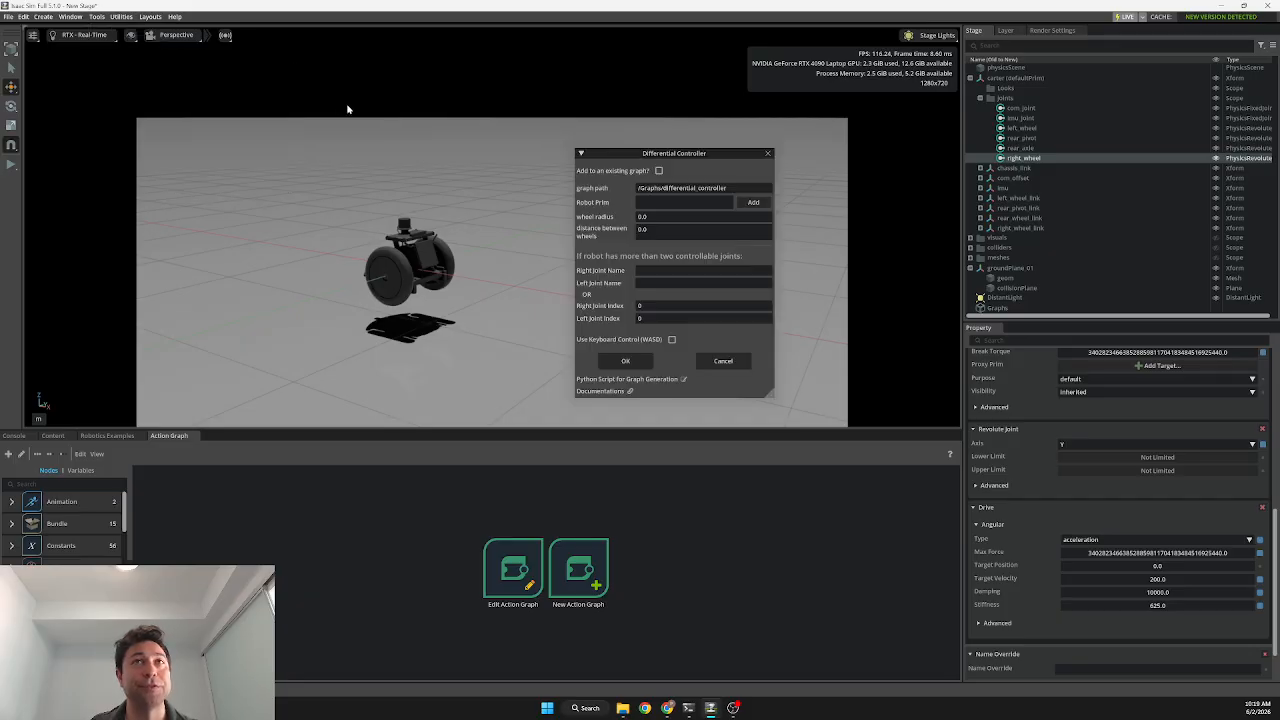
mouse_move(607, 154)
mouse_down()
mouse_move(522, 170)
mouse_move(592, 170)
mouse_up()
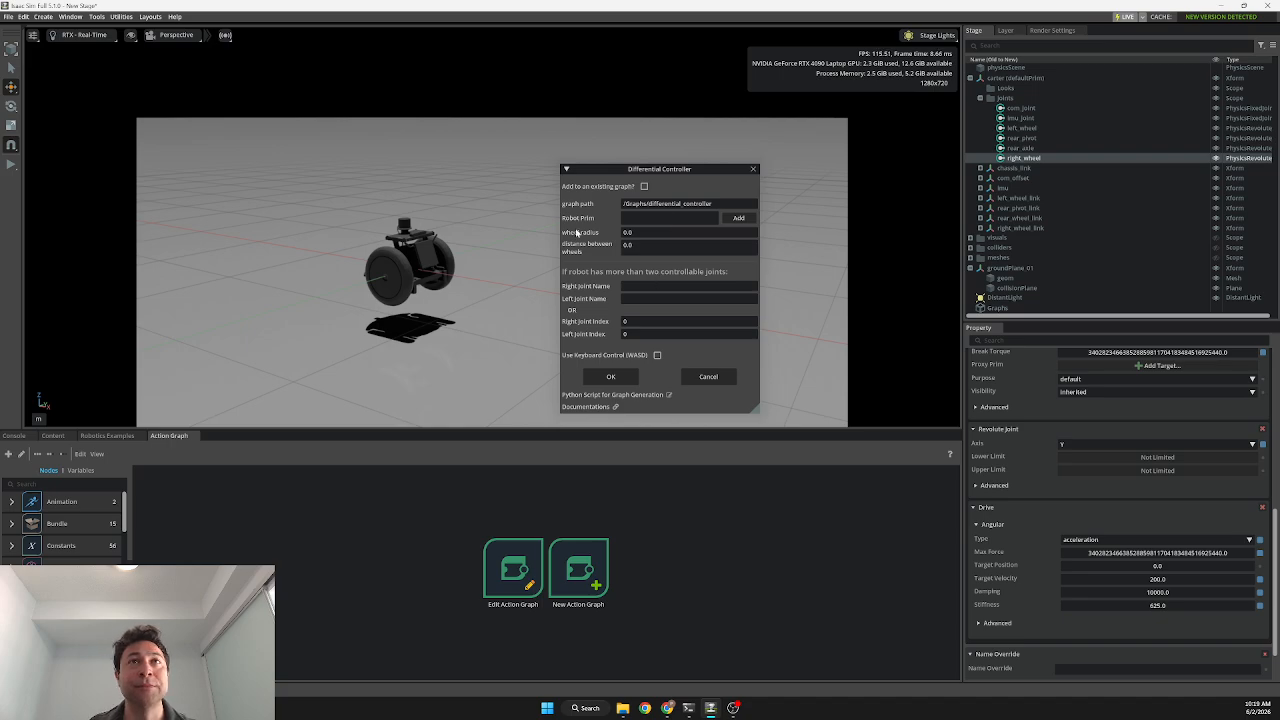
click(738, 218)
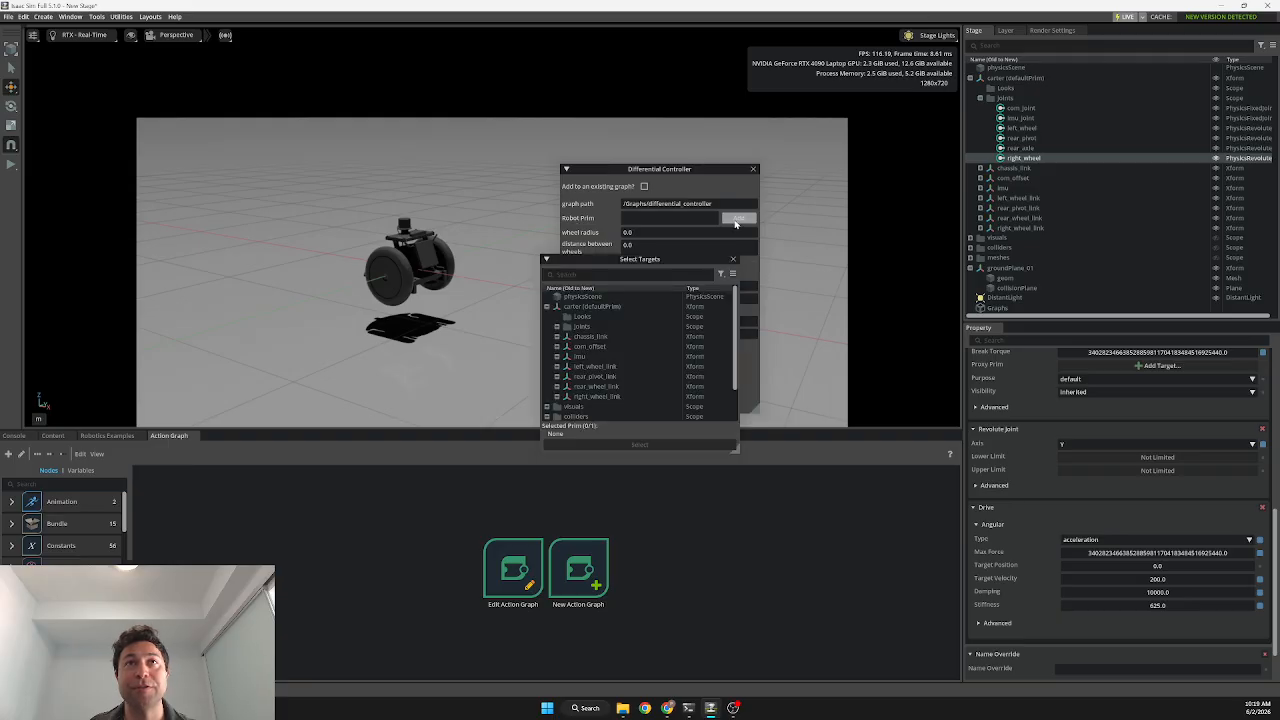
click(592, 308)
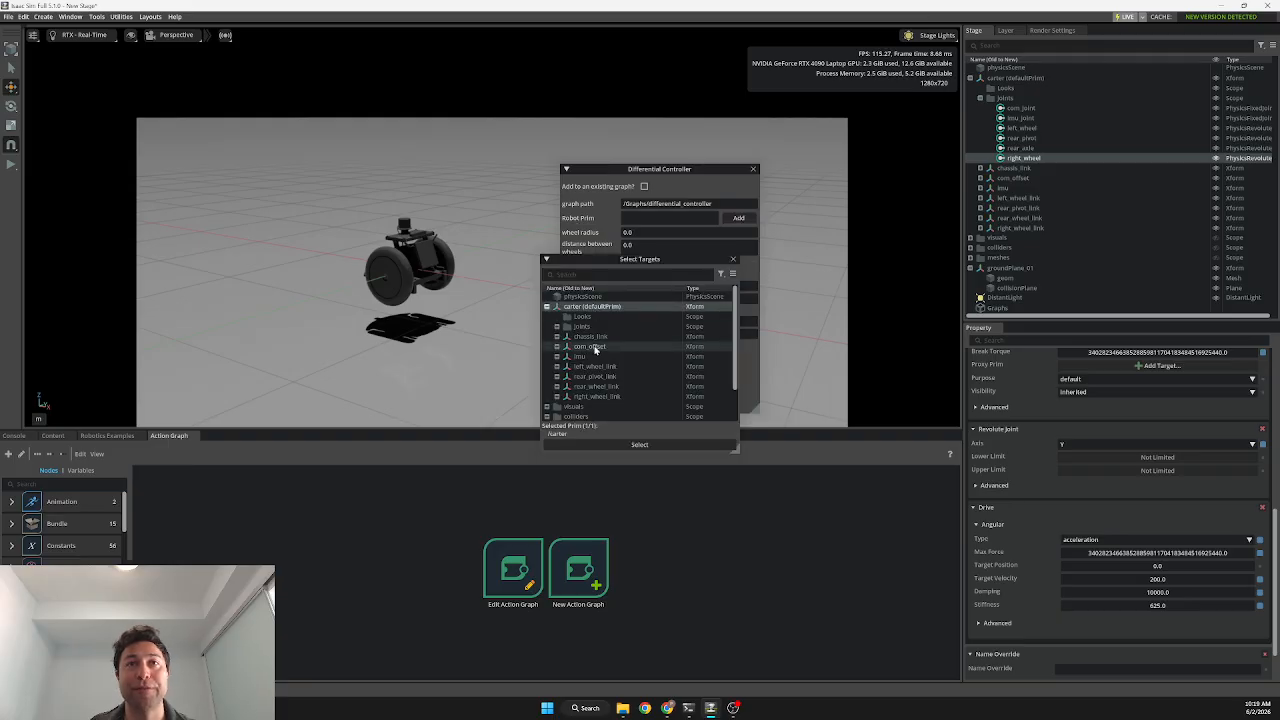
click(627, 446)
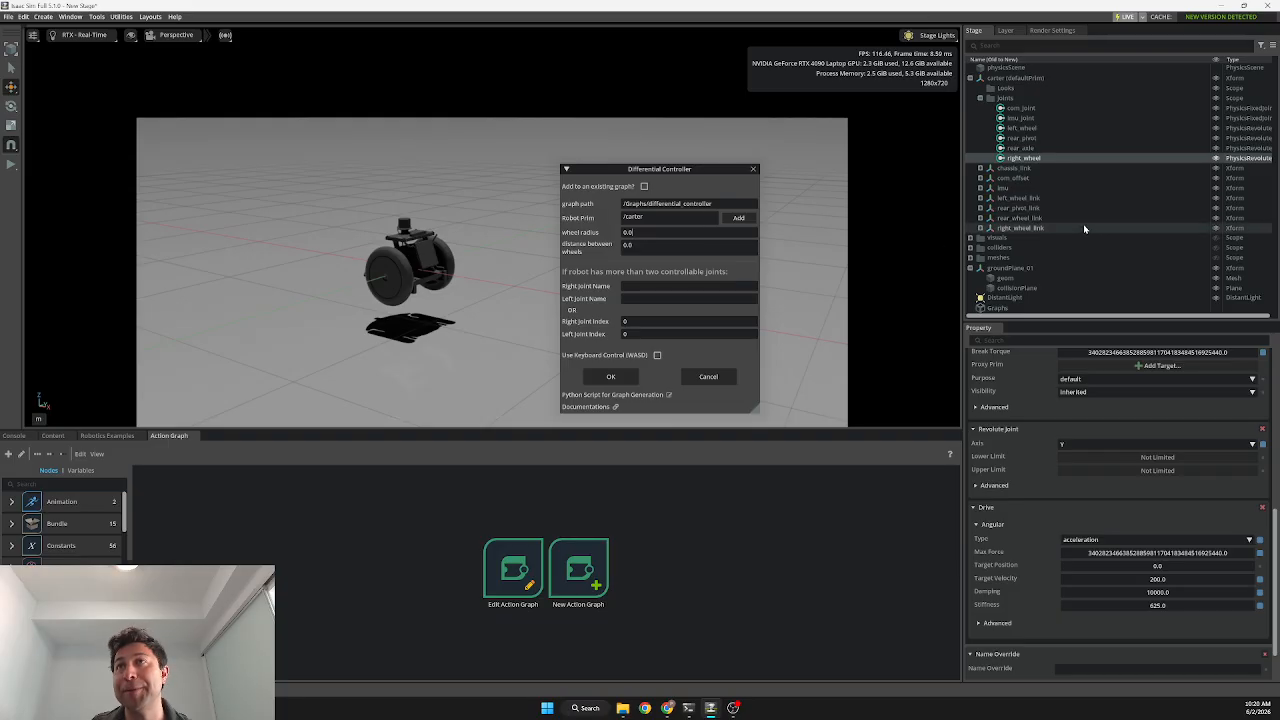
Step: Look up the radius of the cylinder in left_wheel_link's collisions and set the controller's wheel radius to 0.24
click(1016, 199)
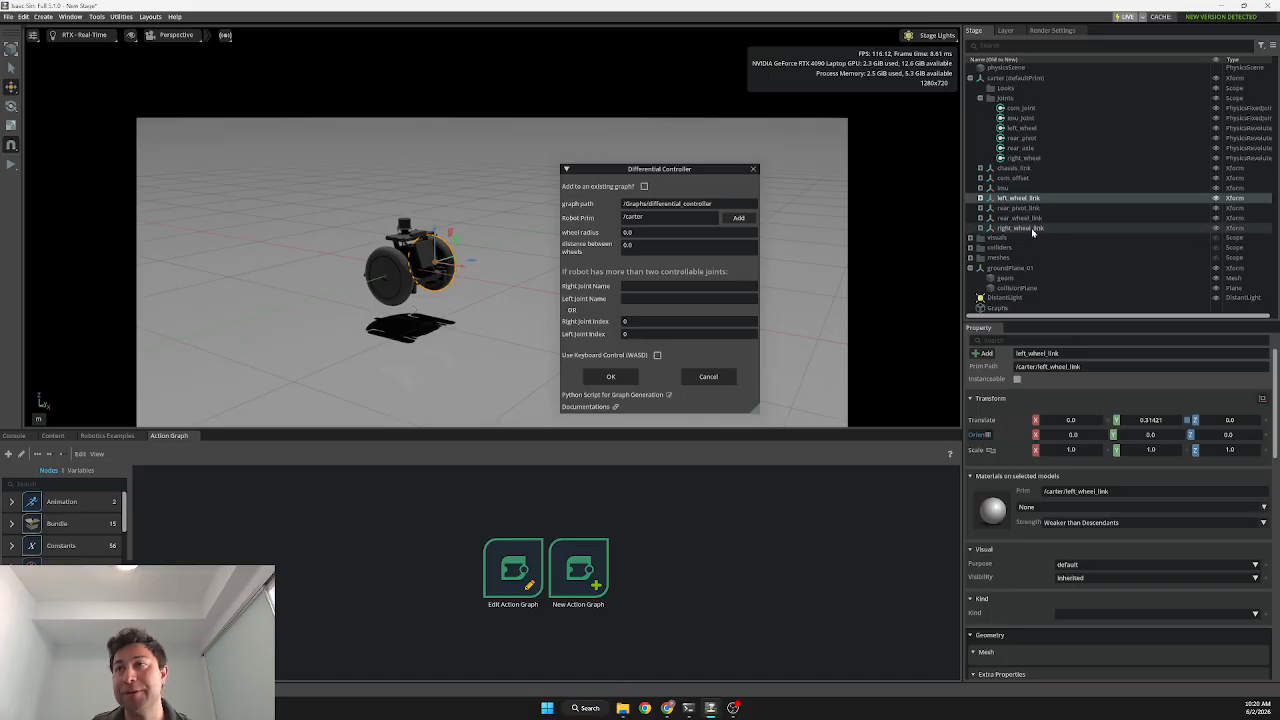
click(980, 198)
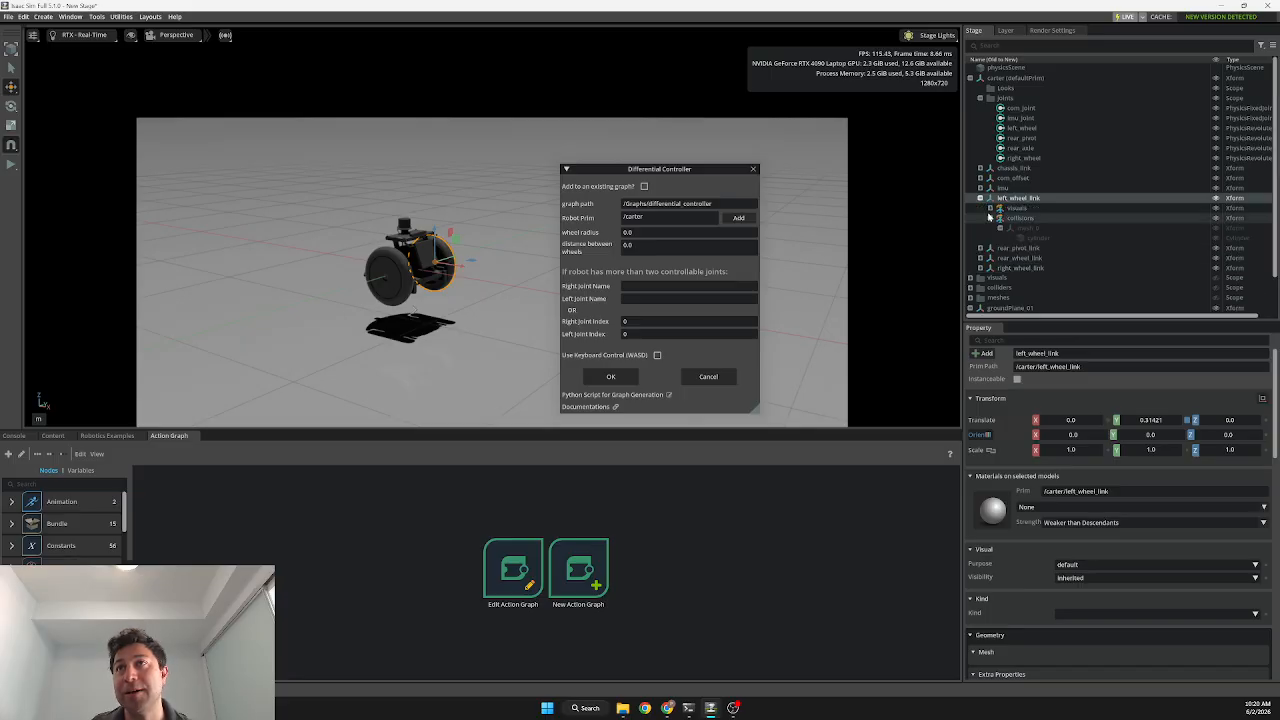
click(1018, 218)
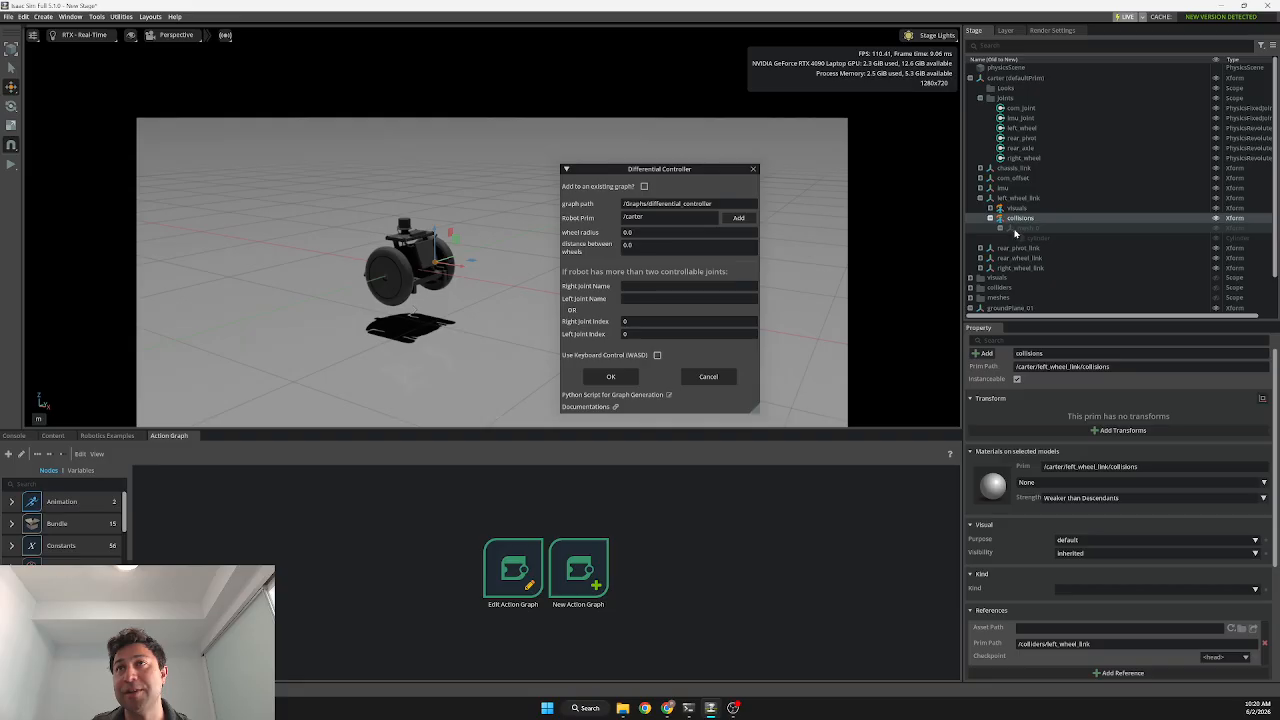
click(1020, 229)
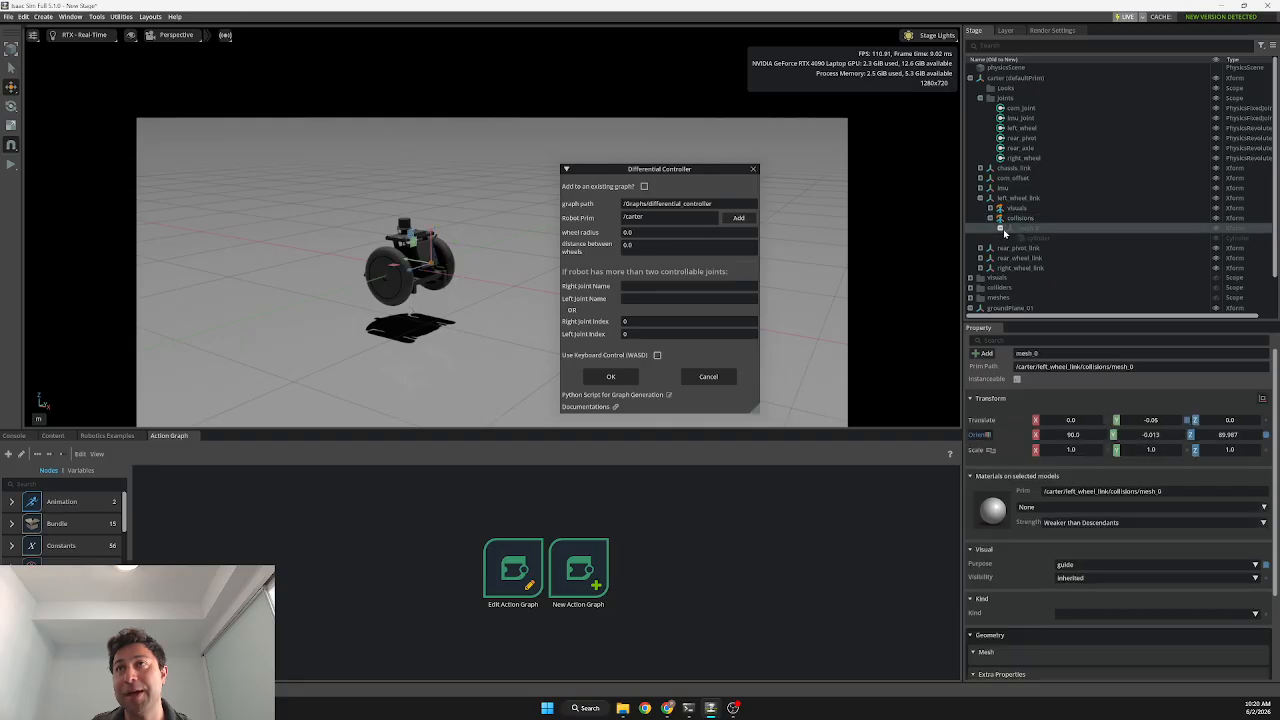
click(1020, 238)
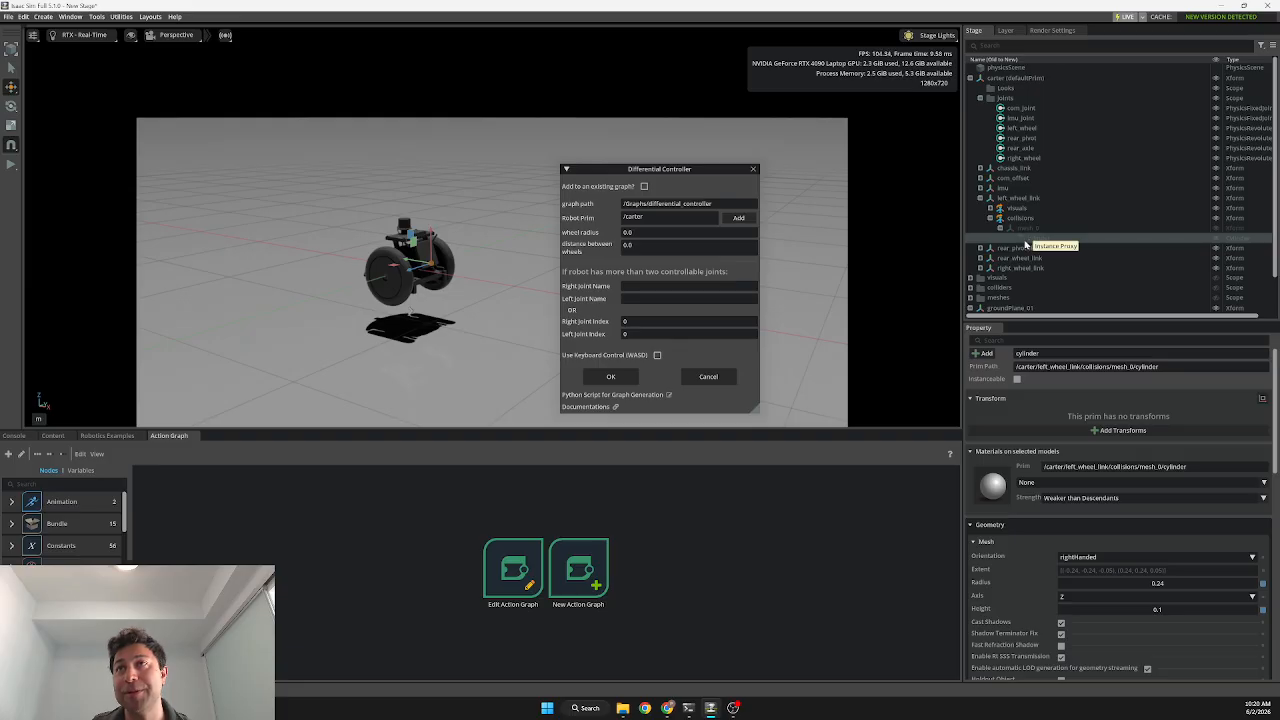
scroll(1030, 240, down, 2)
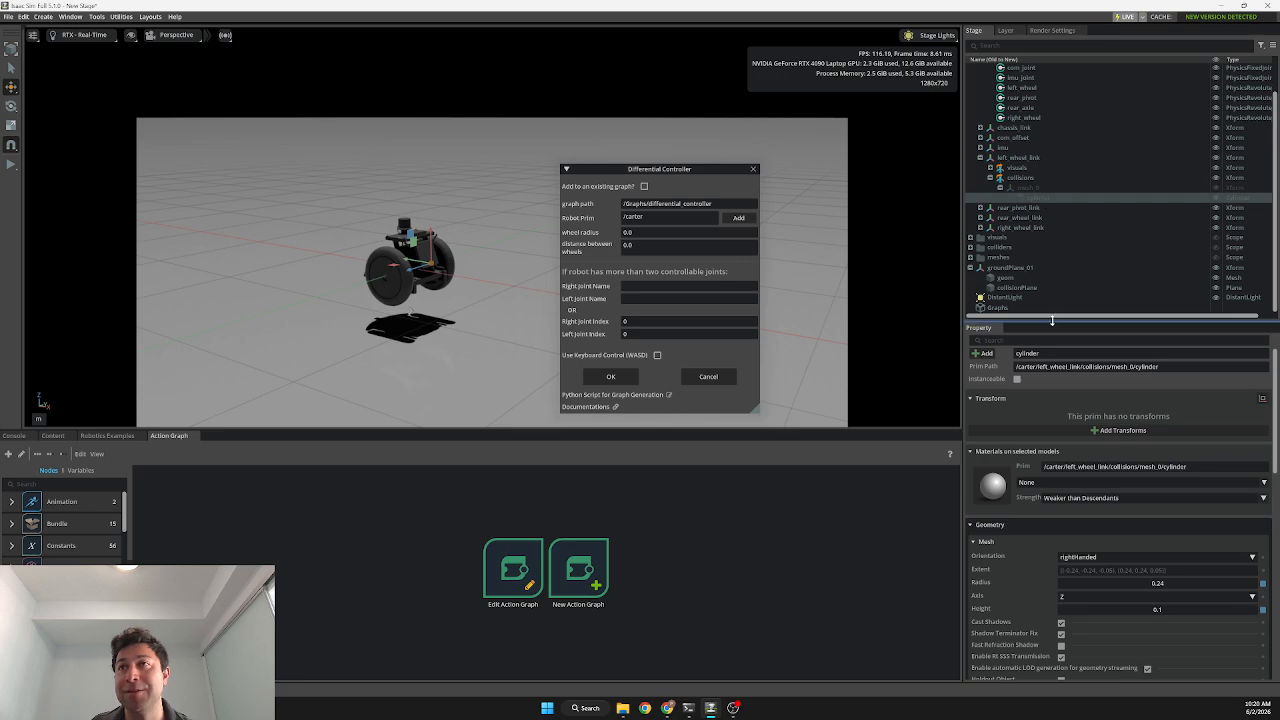
drag(1054, 321, 1060, 260)
scroll(1075, 349, down, 1)
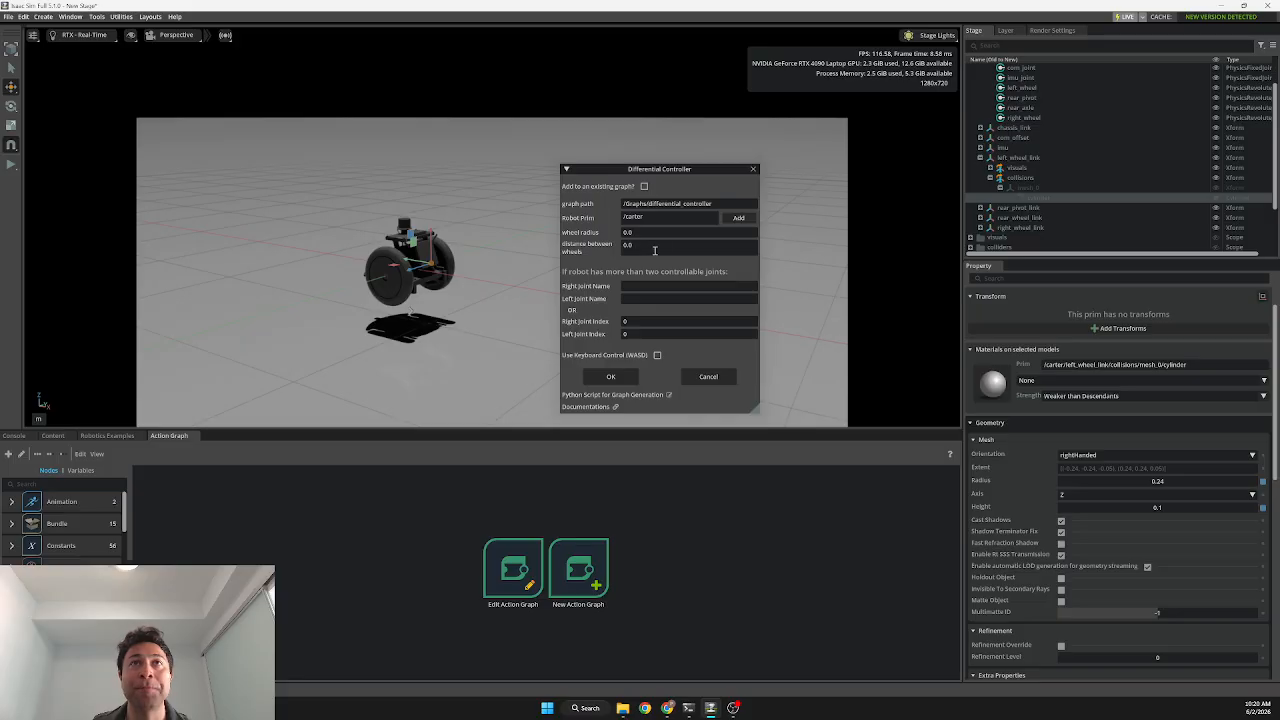
click(658, 233)
text(24)
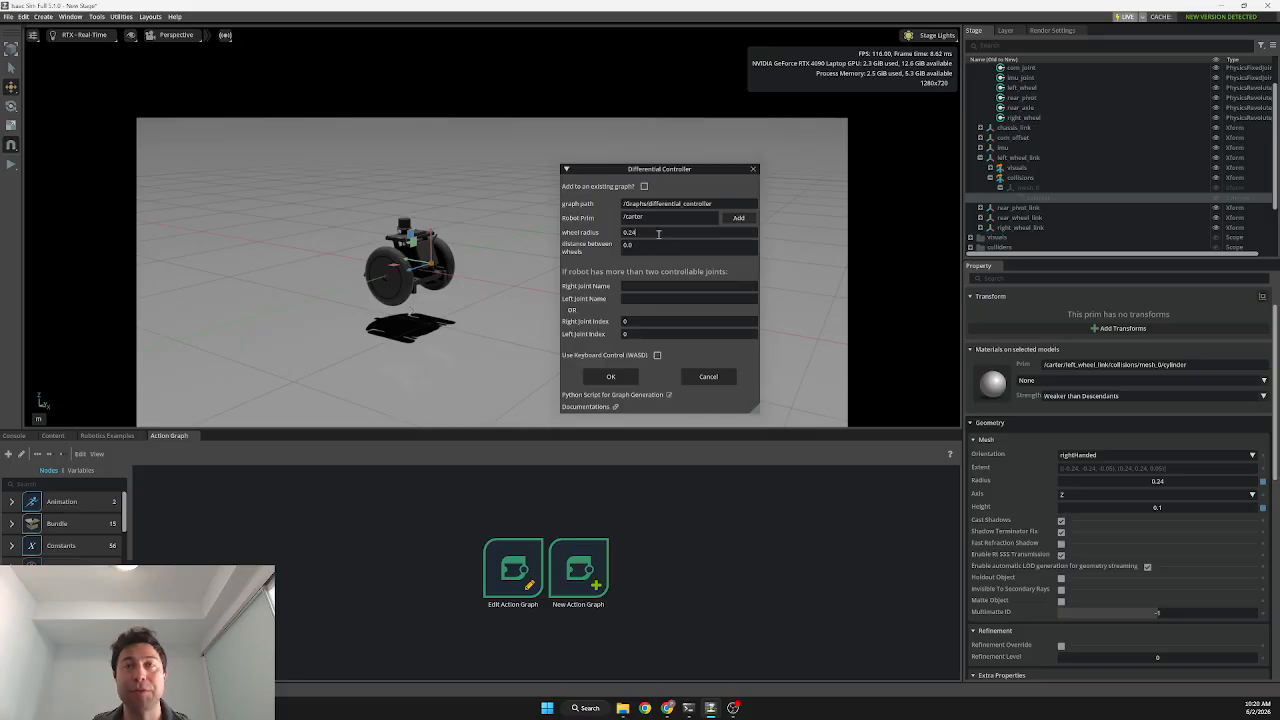
Step: Check the Y translations of left_wheel_link and right_wheel_link and set the distance between wheels to 0.62
click(663, 245)
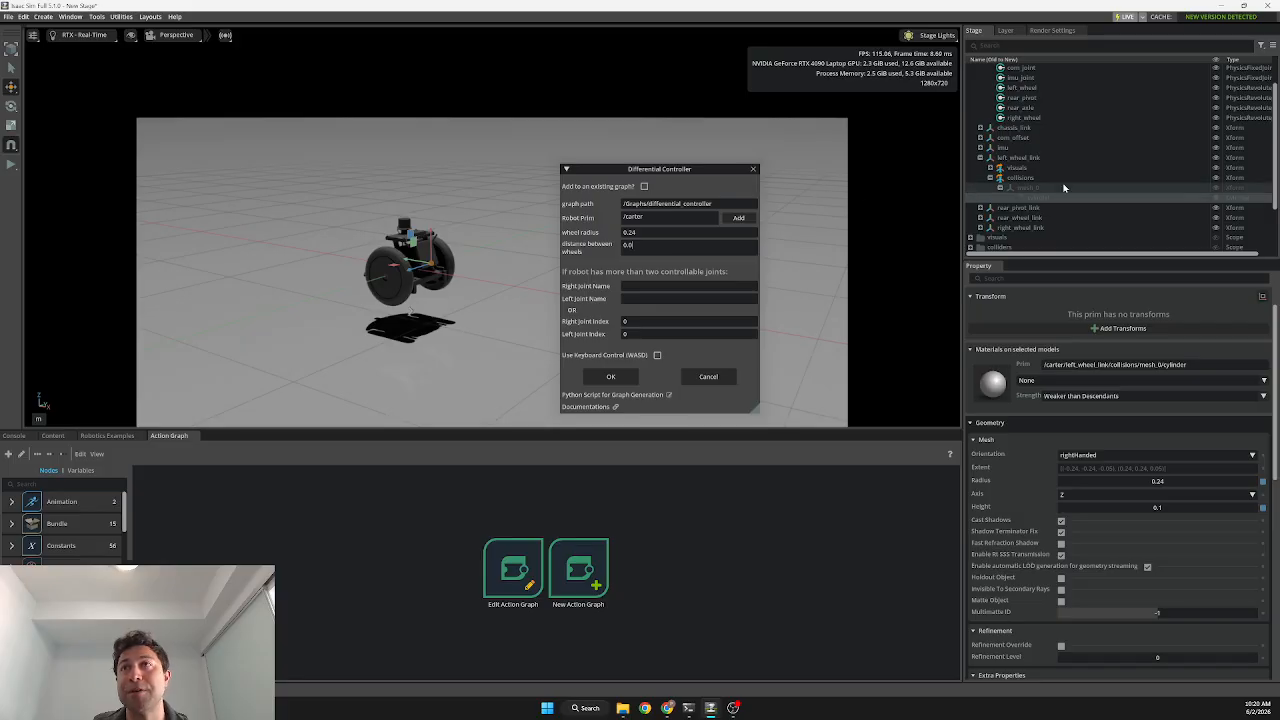
click(1004, 159)
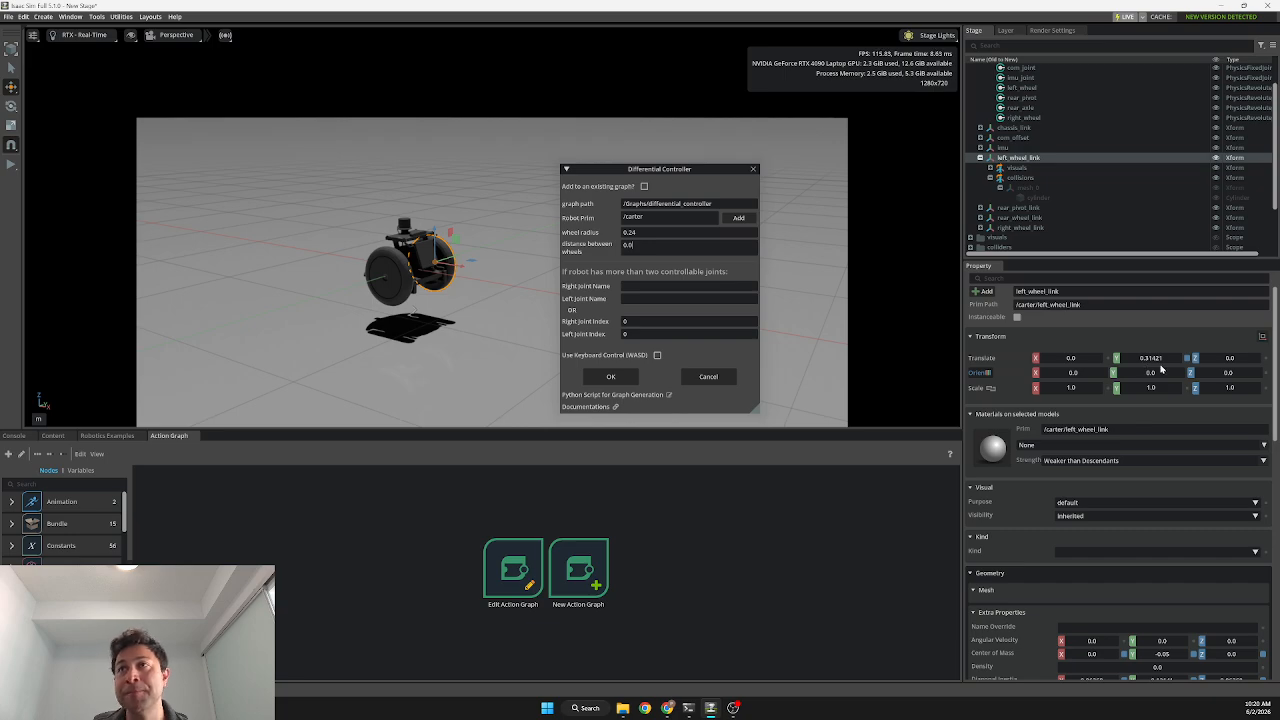
click(1063, 229)
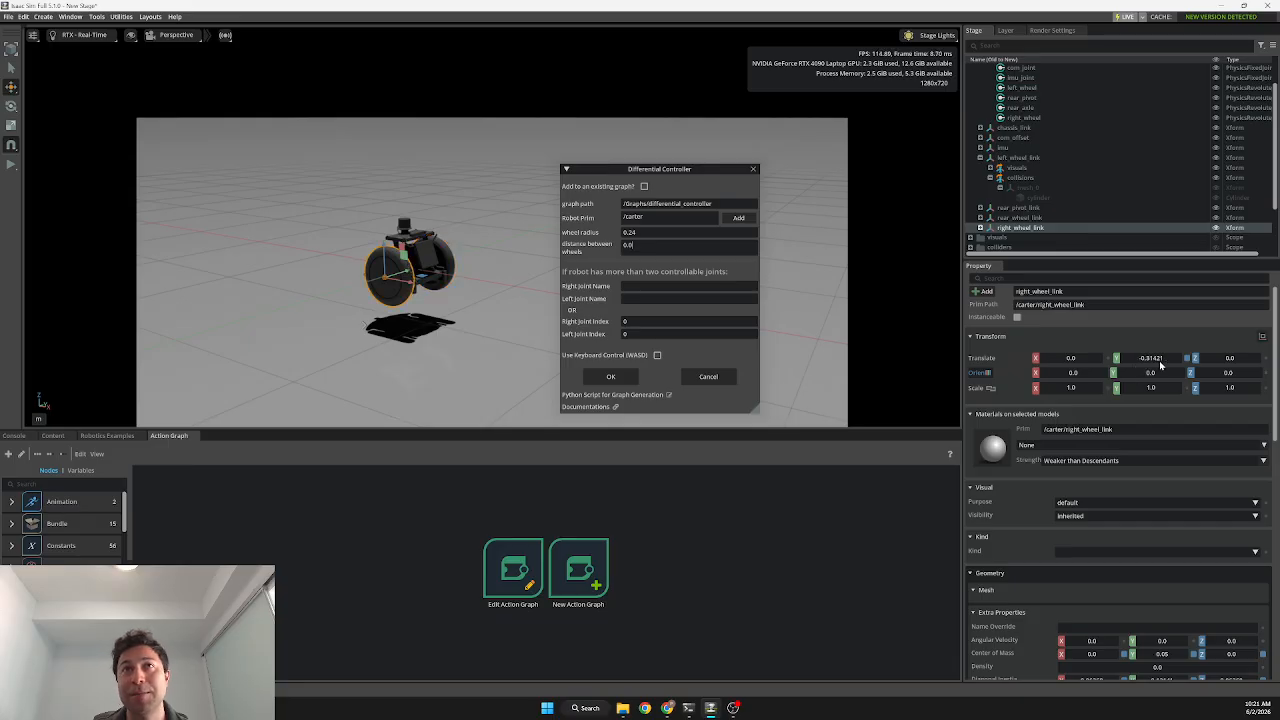
click(673, 245)
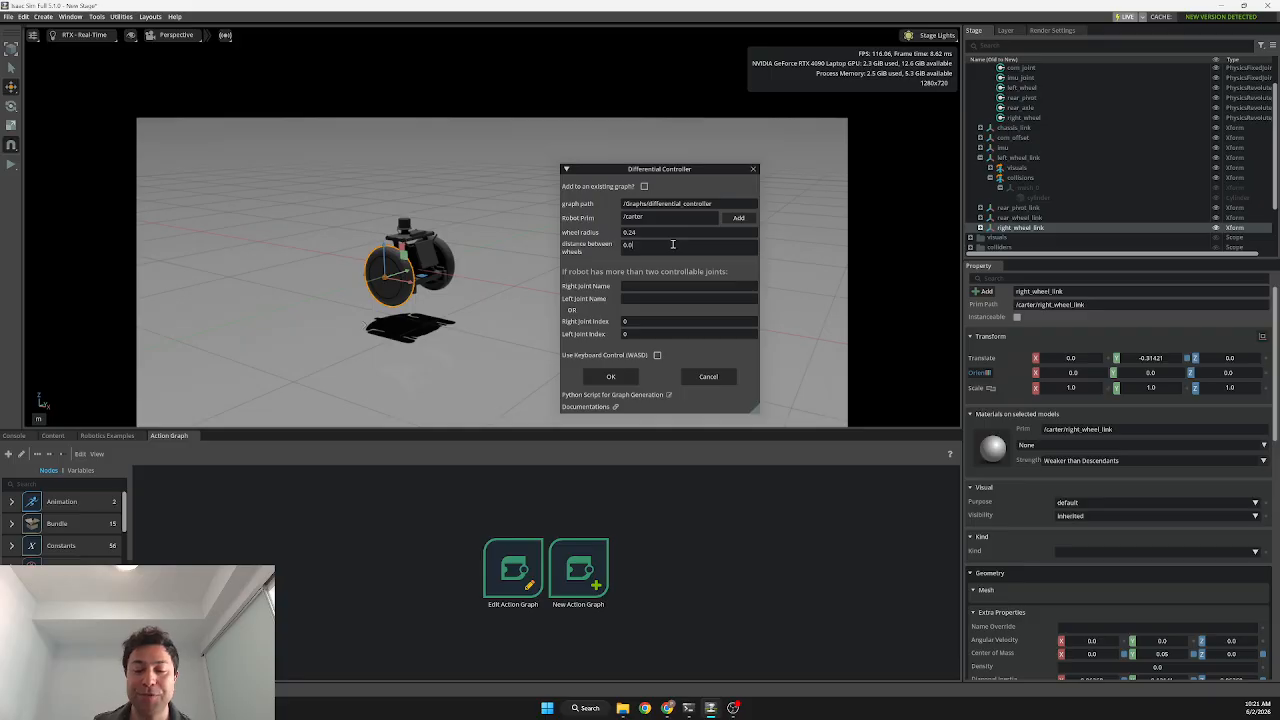
text(2)
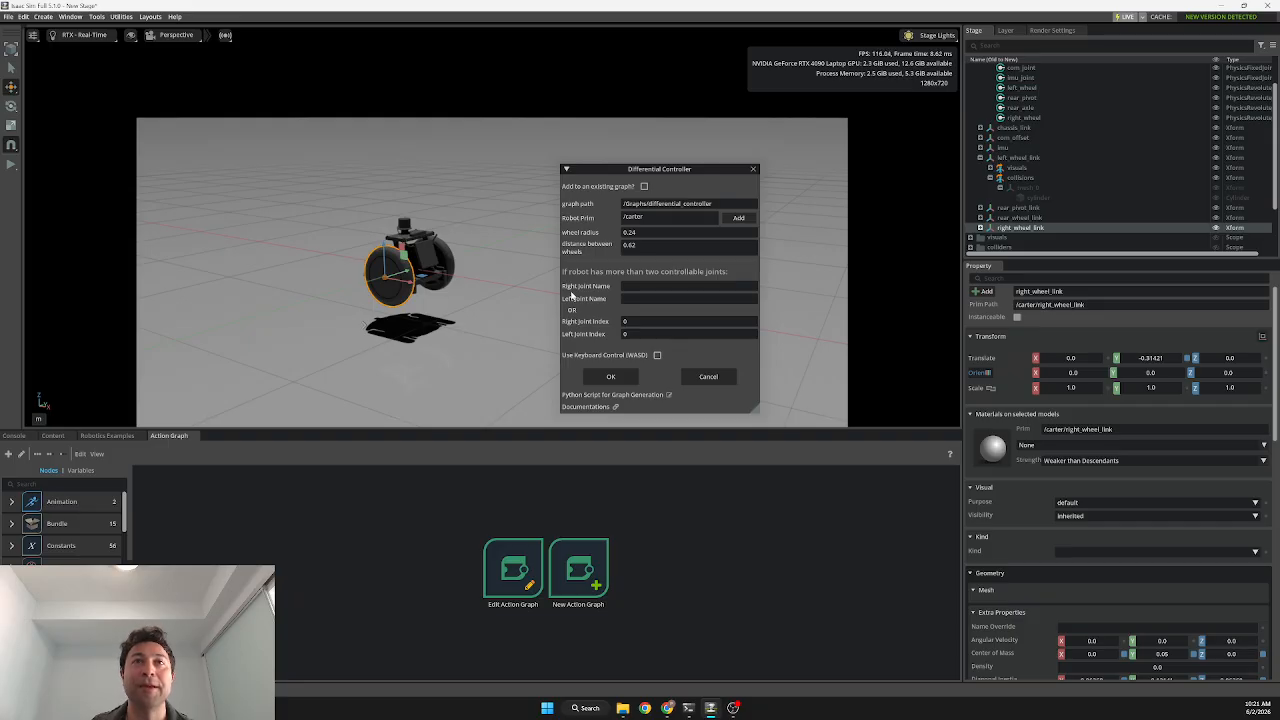
Step: Set the right and left joint names to right_wheel and left_wheel, and create the controller graph with WASD keyboard control enabled
click(642, 287)
text(right)
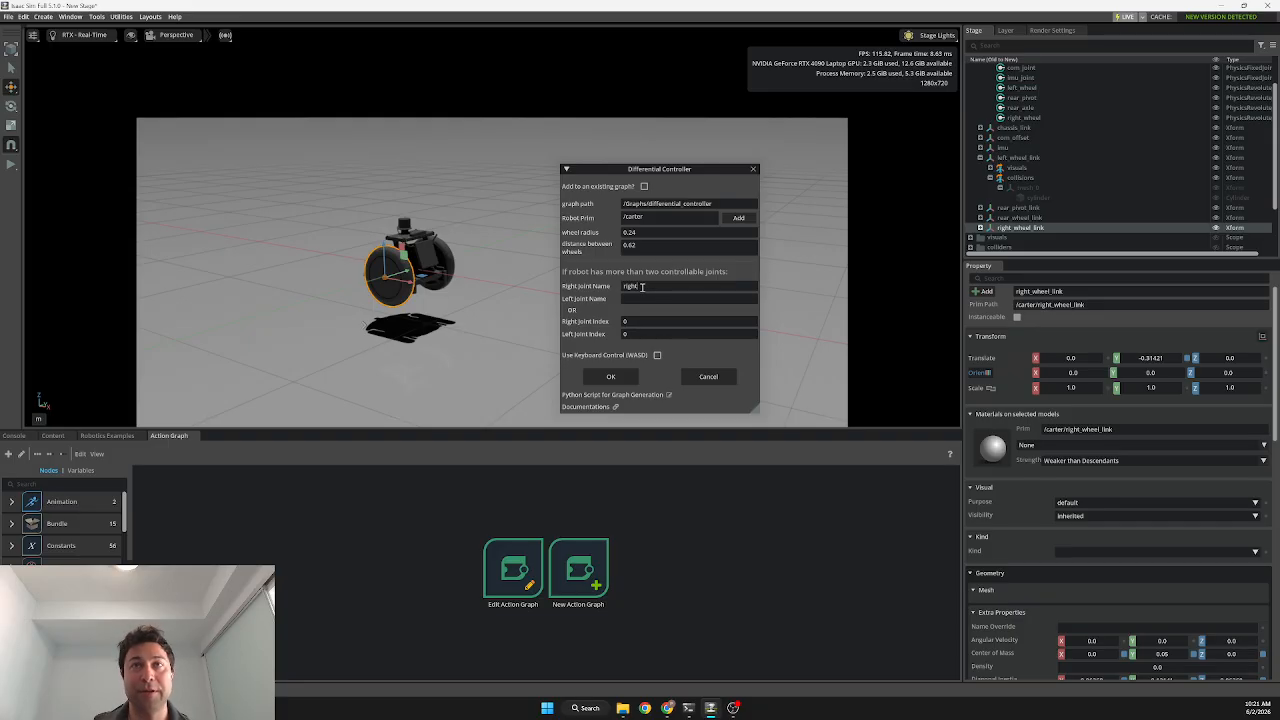
text(_wheel)
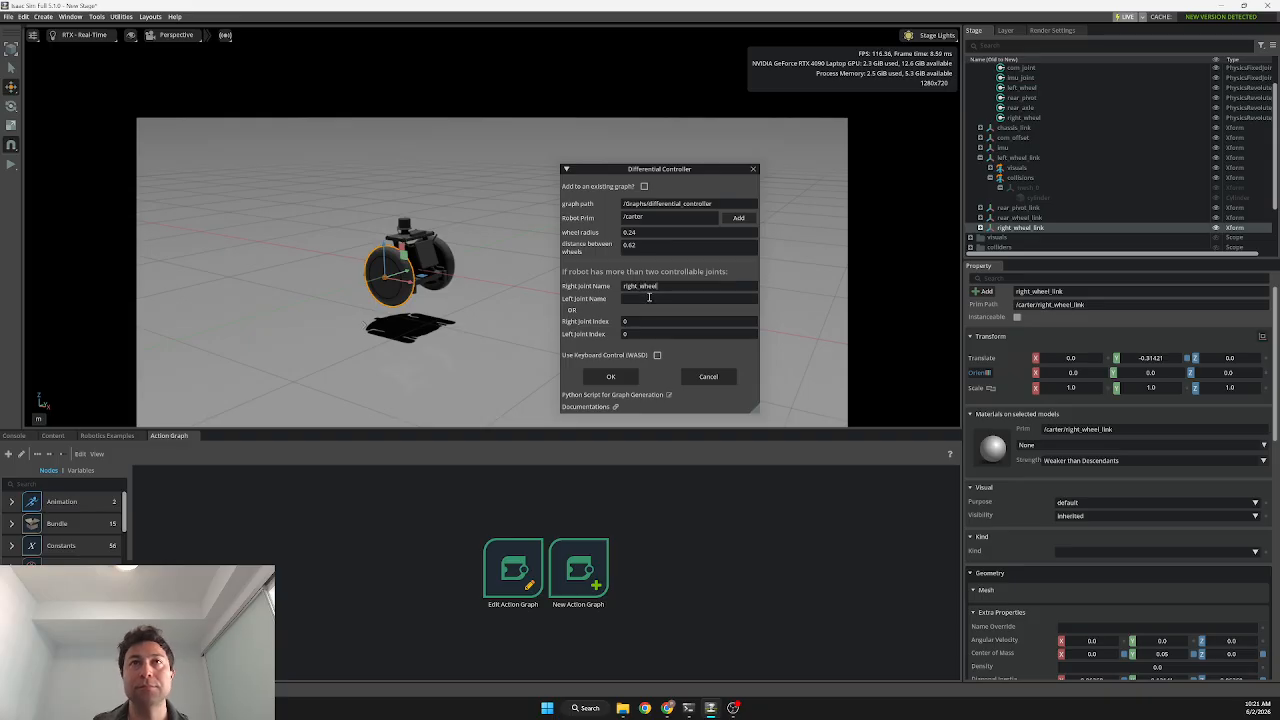
text(_left_)
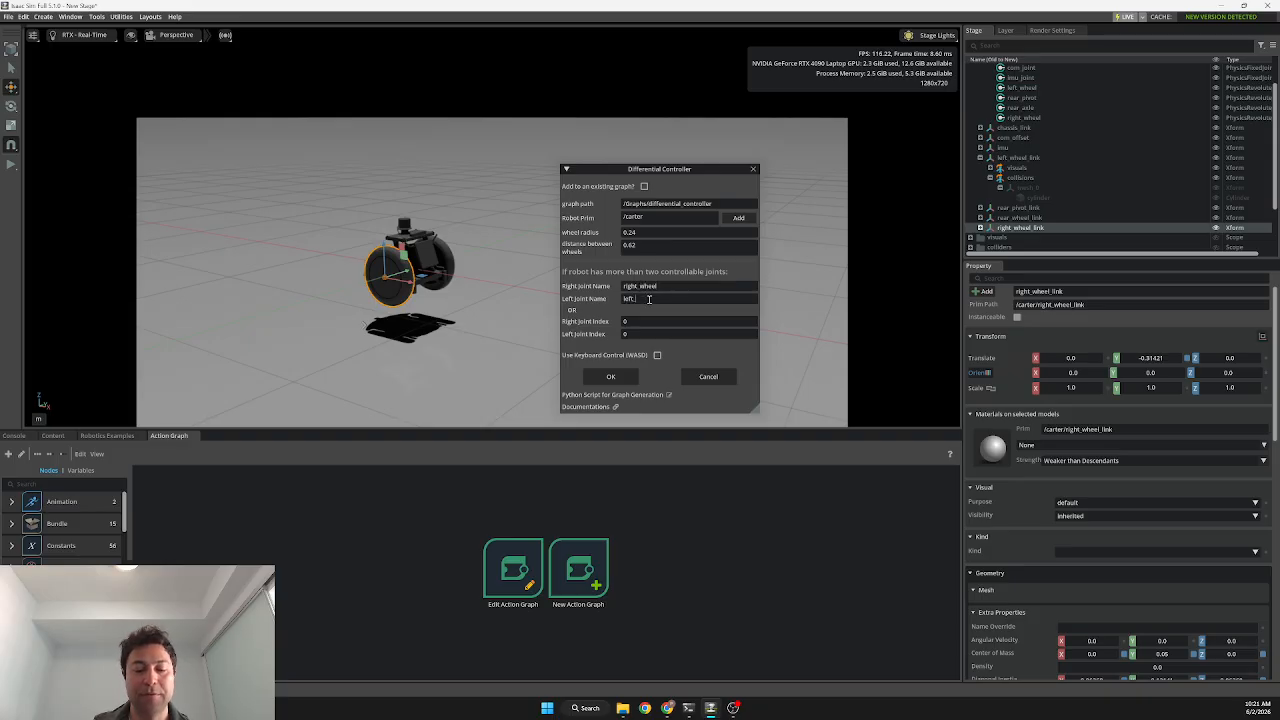
text(wheel)
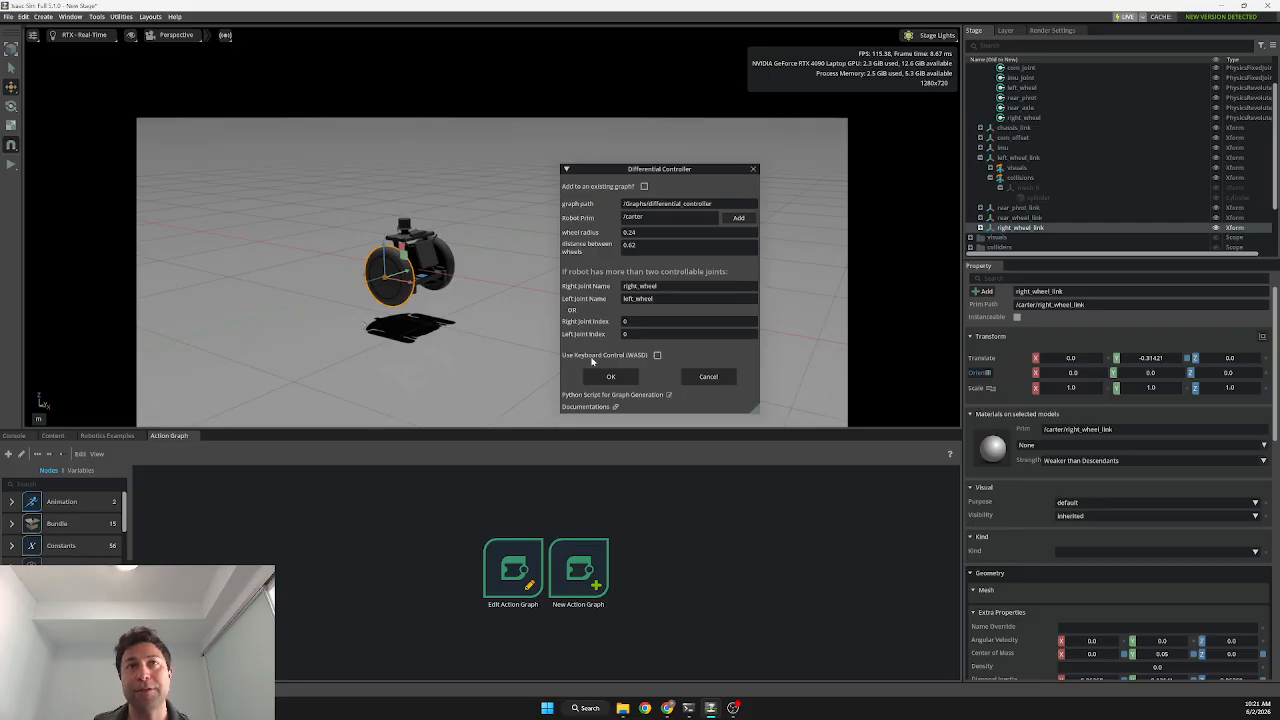
click(657, 355)
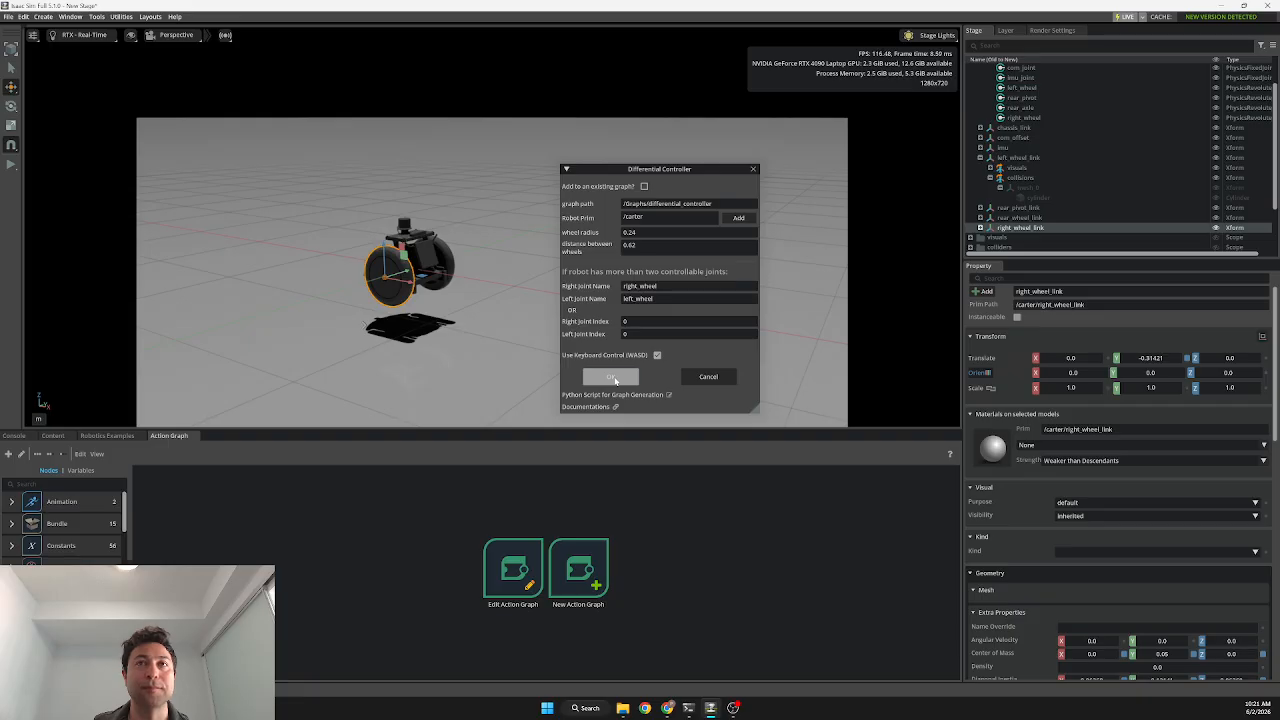
click(614, 378)
Step: Examine the nodes of the differential_controller graph under Graphs and the DifferentialController node's input properties
drag(1033, 260, 1032, 300)
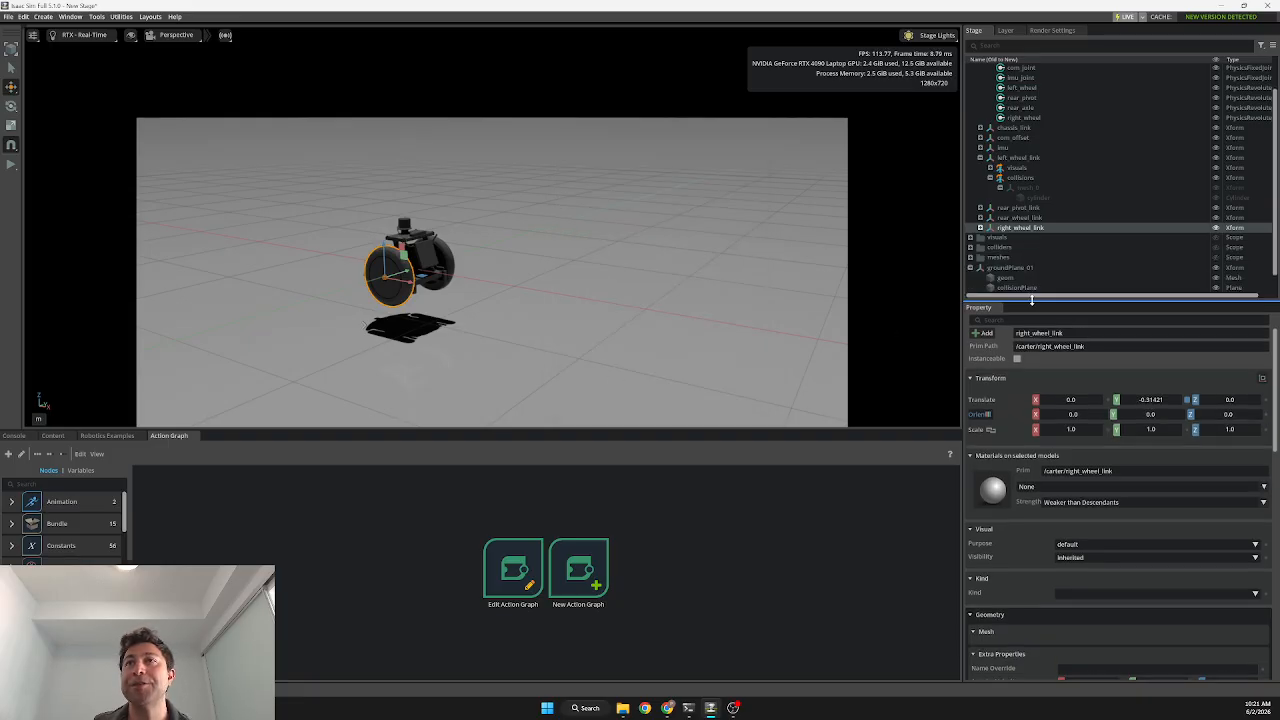
scroll(990, 255, down, 1)
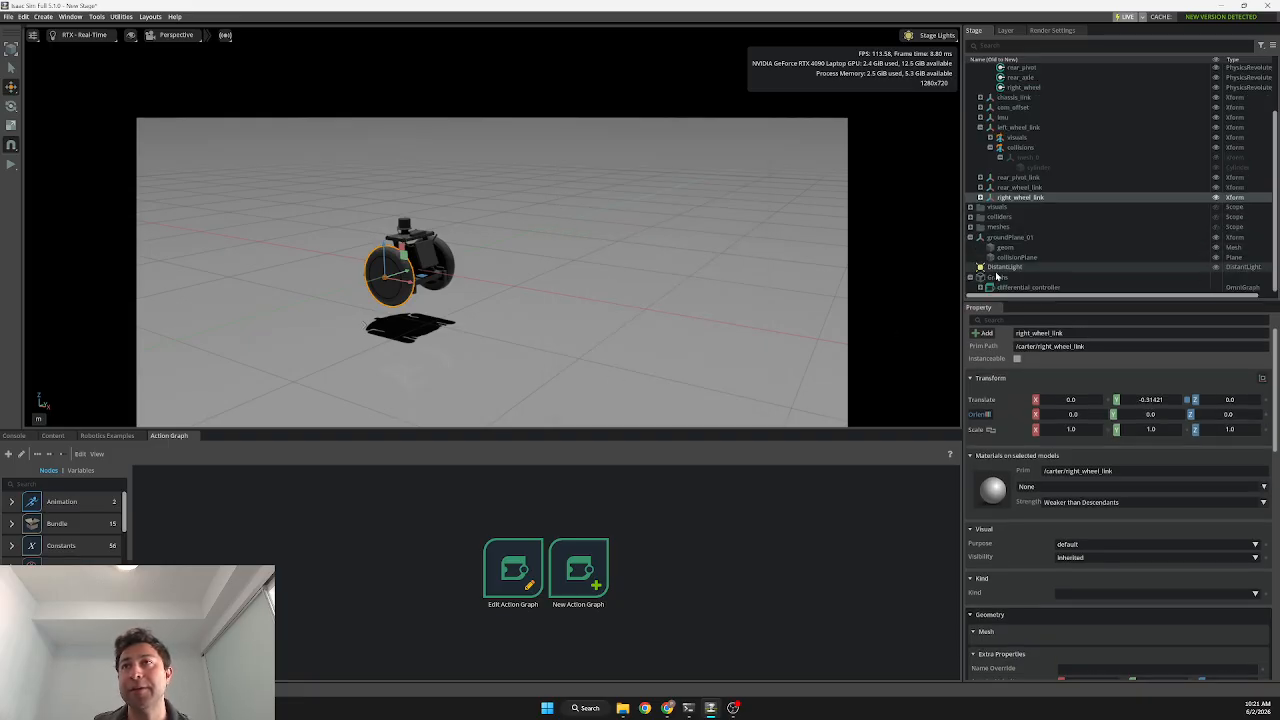
click(1012, 278)
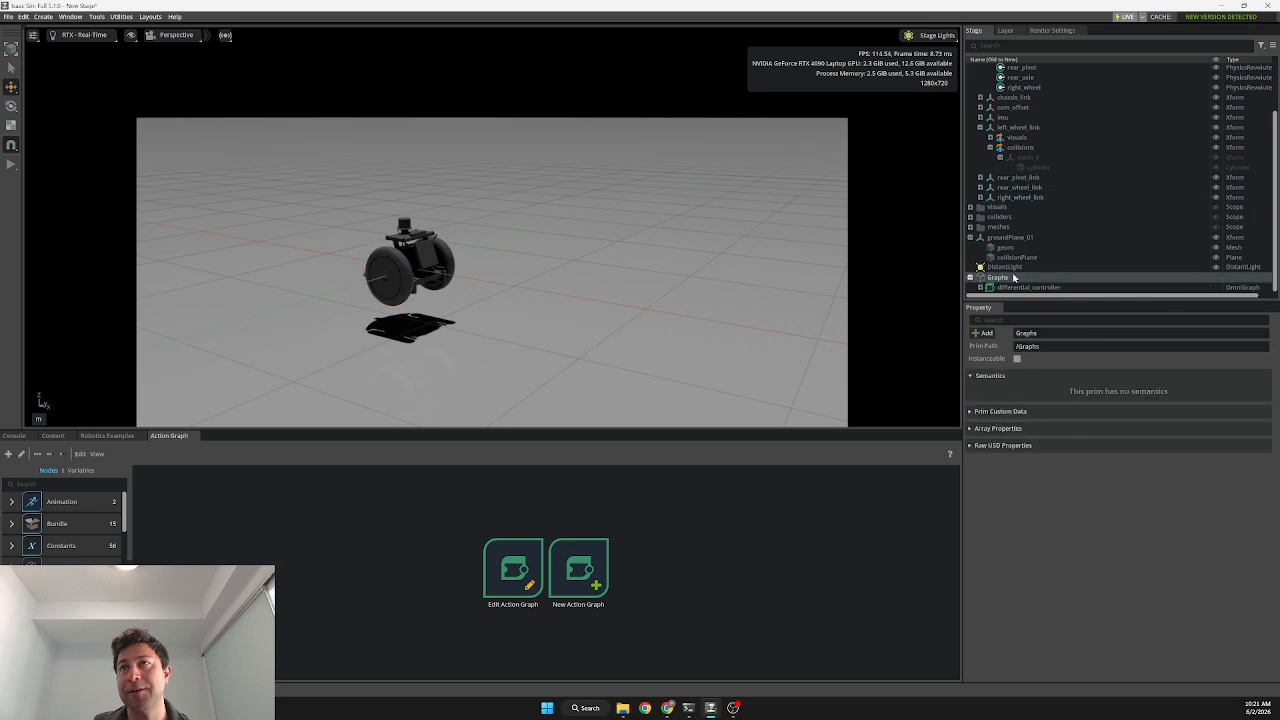
click(1015, 287)
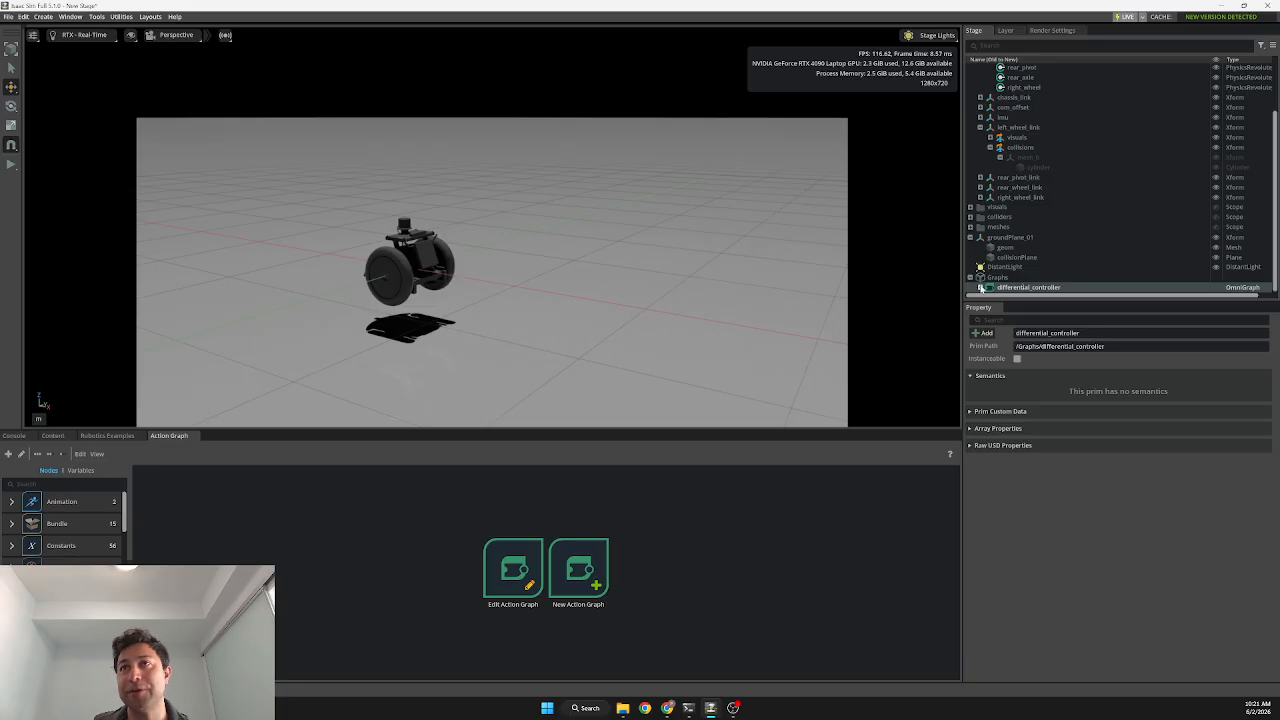
click(981, 288)
scroll(1071, 209, down, 4)
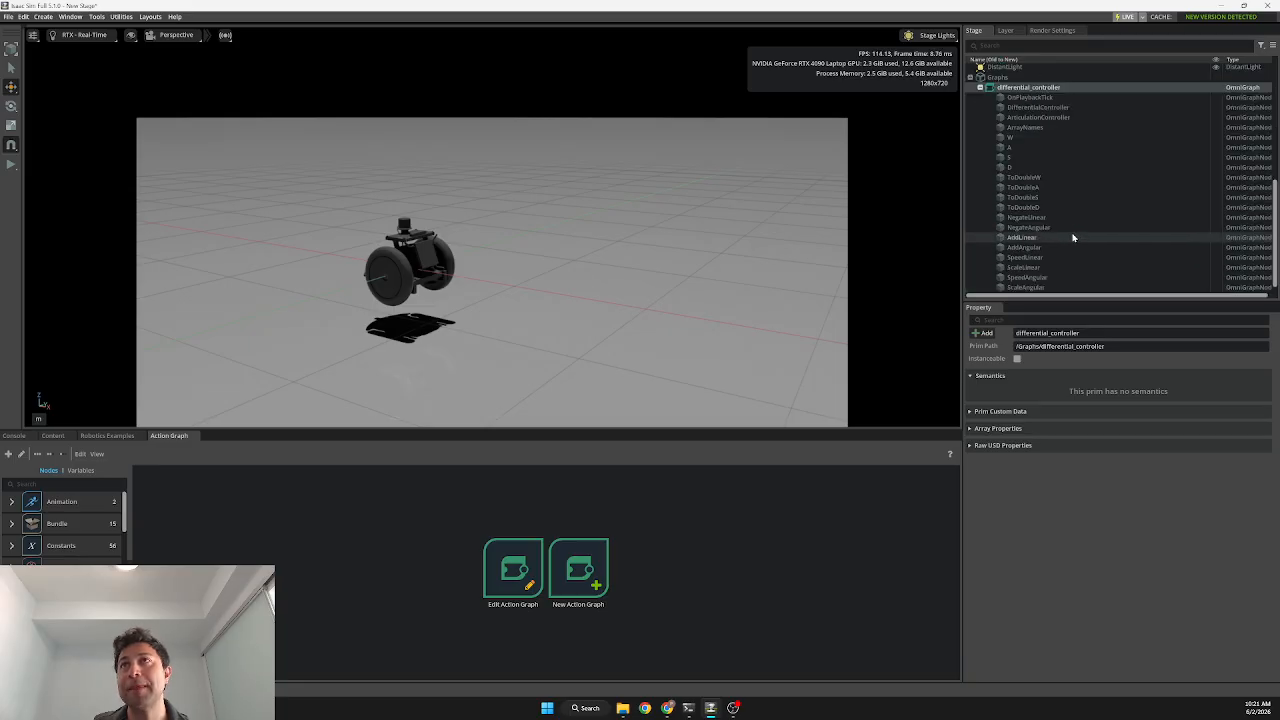
scroll(1073, 238, up, 1)
click(1012, 148)
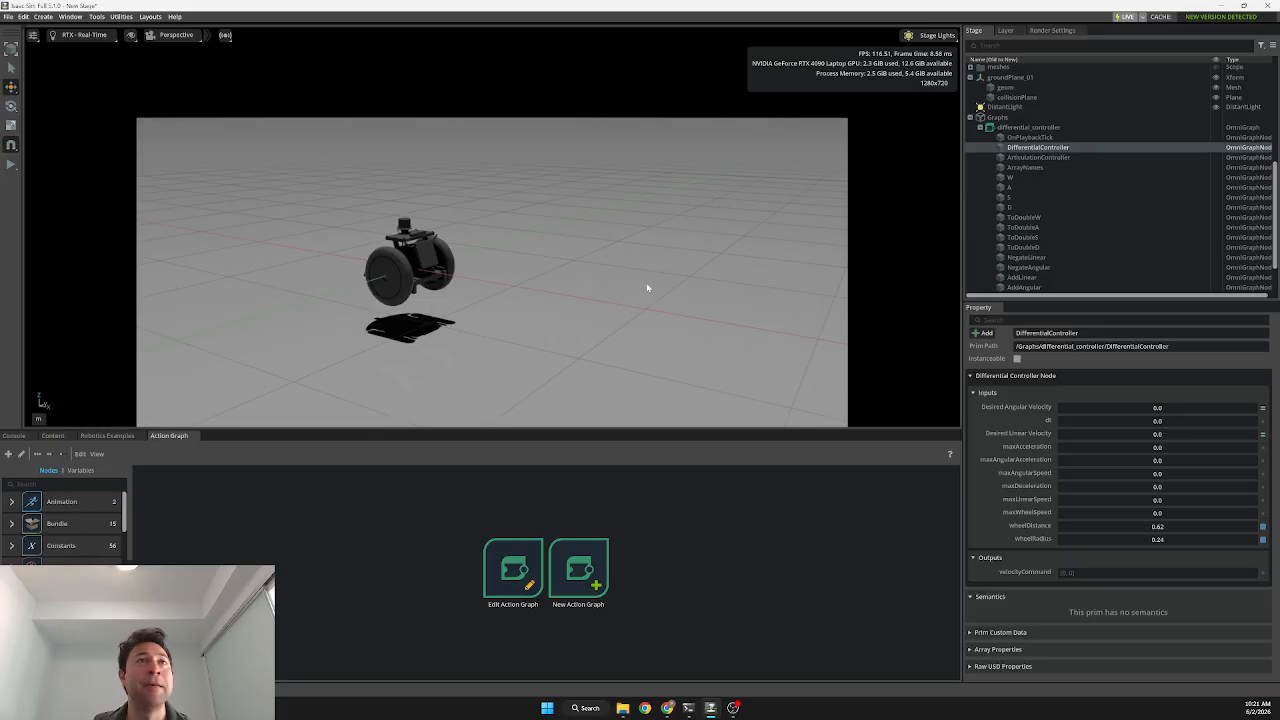
Step: Run the simulation and drive the carter robot forward with keyboard control
click(12, 168)
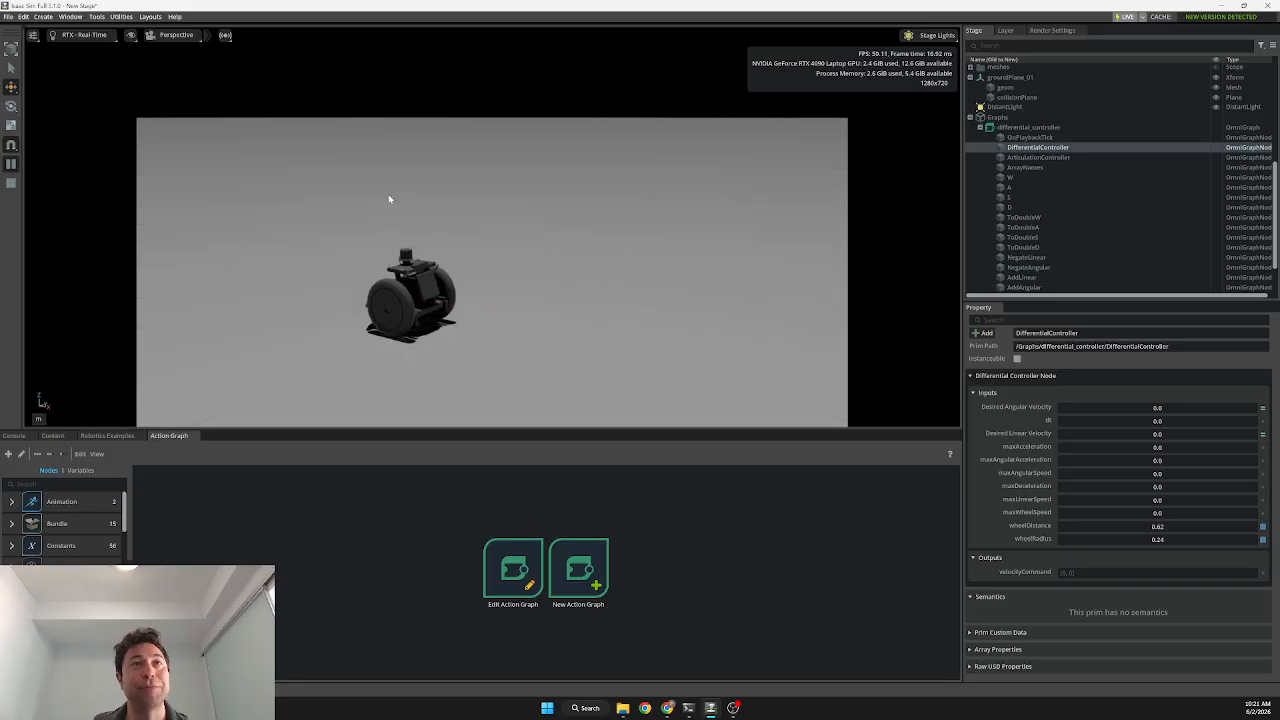
key(w)
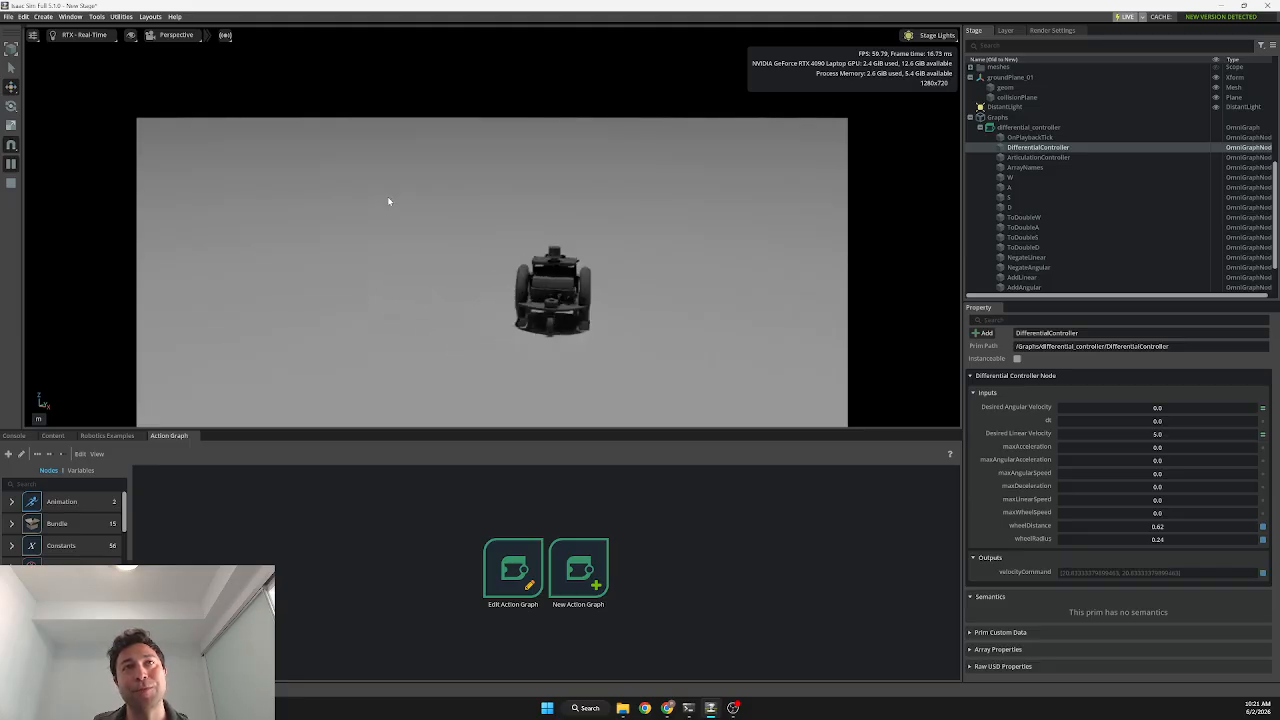
Step: Turn the moving carter robot left, reverse it and turn it right with keyboard control, then stop the simulation
key(a)
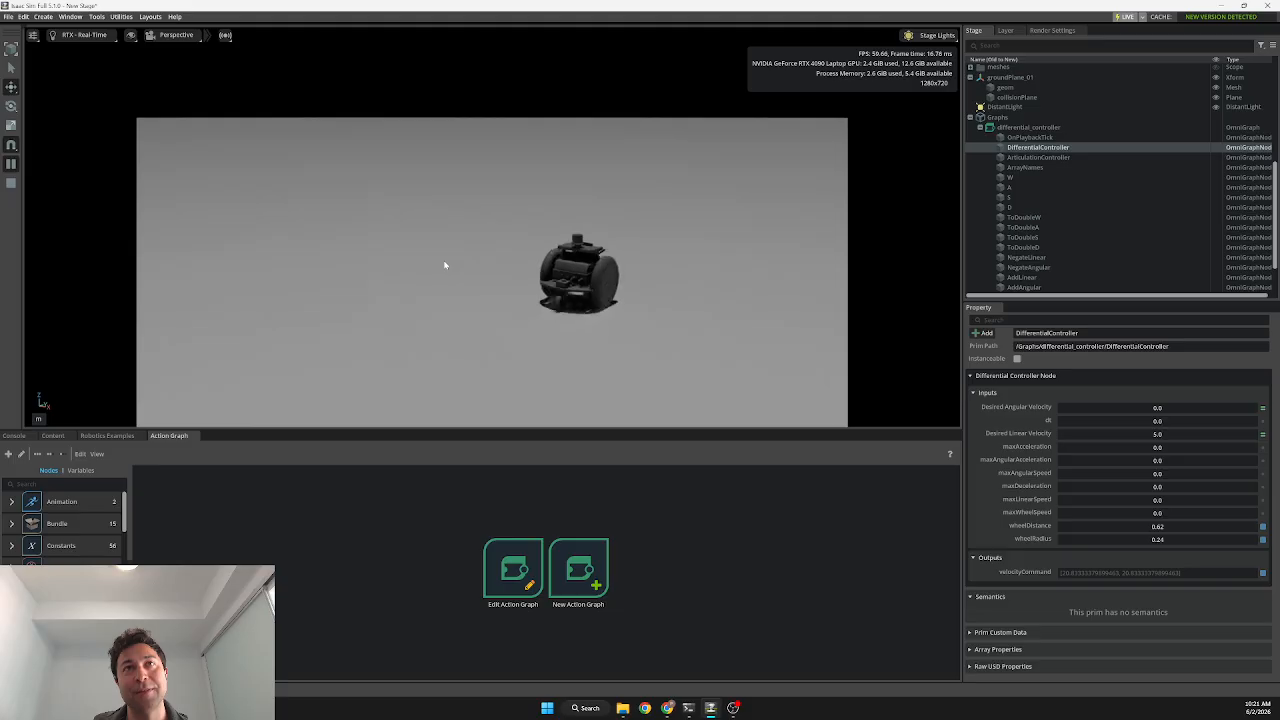
key(s)
key(s)
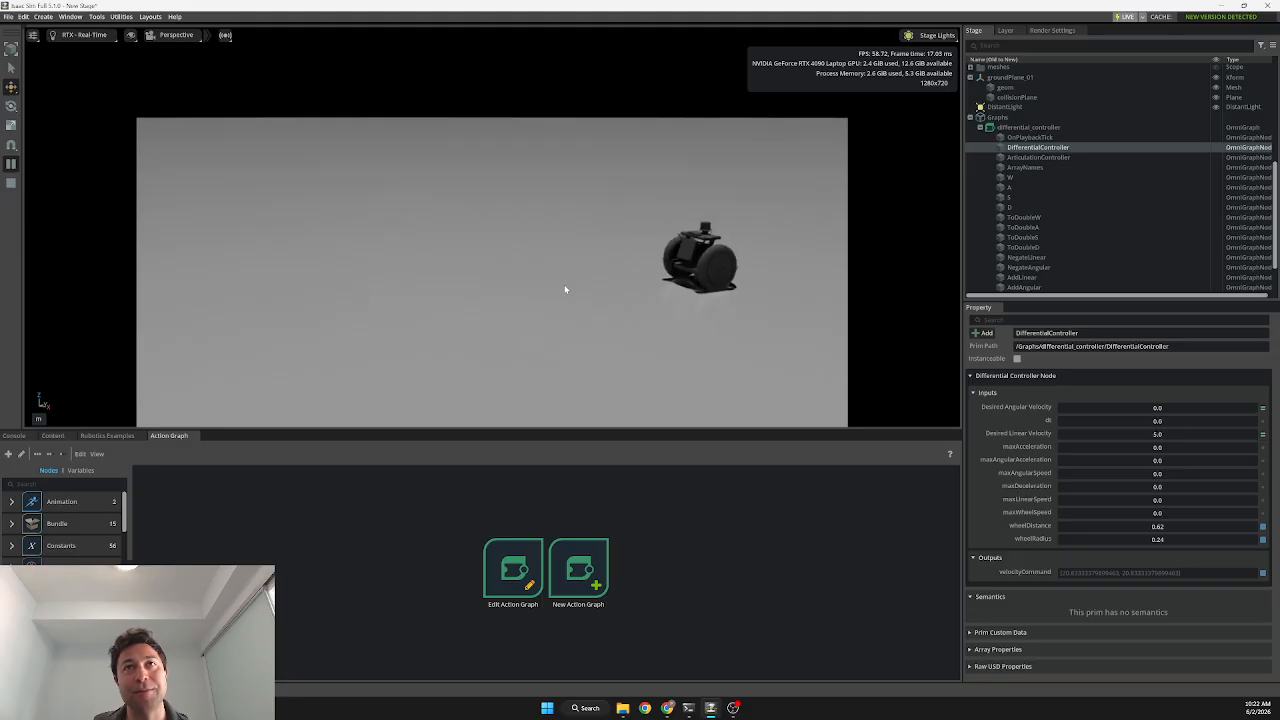
key(d)
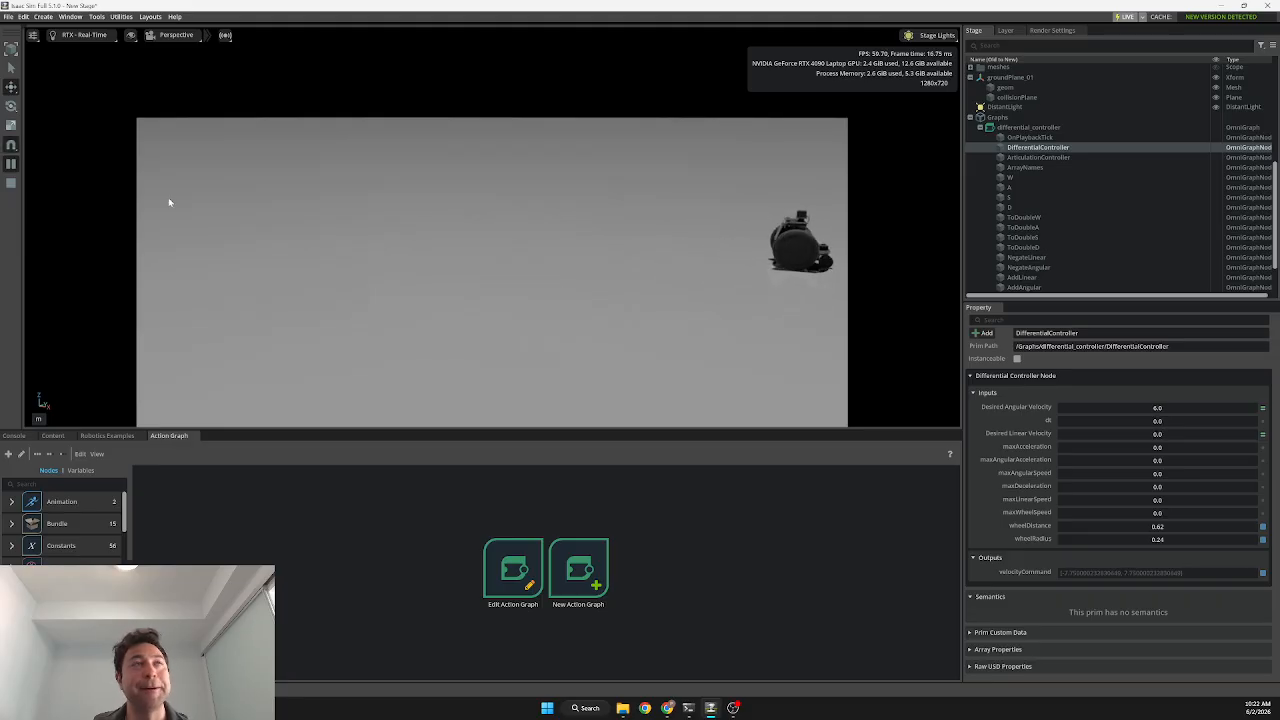
click(11, 184)
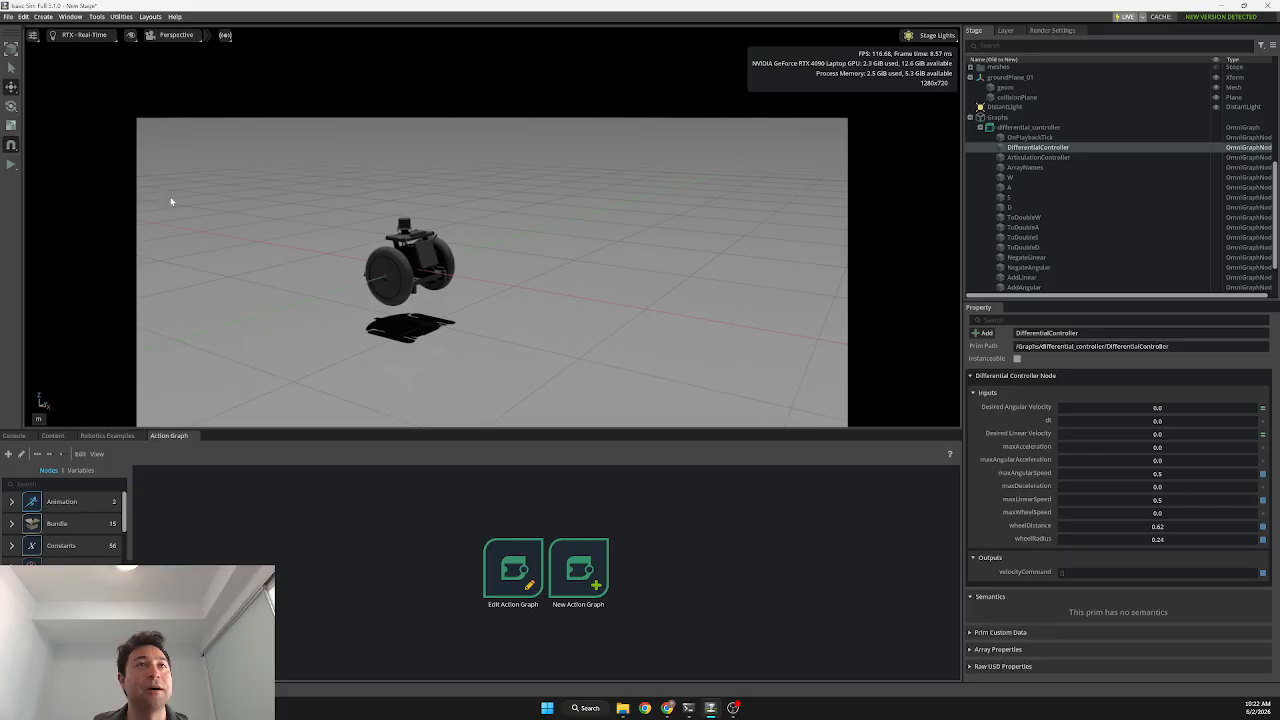
Step: Run the simulation again and drive the carter robot alternately backward and forward with keyboard control
click(9, 166)
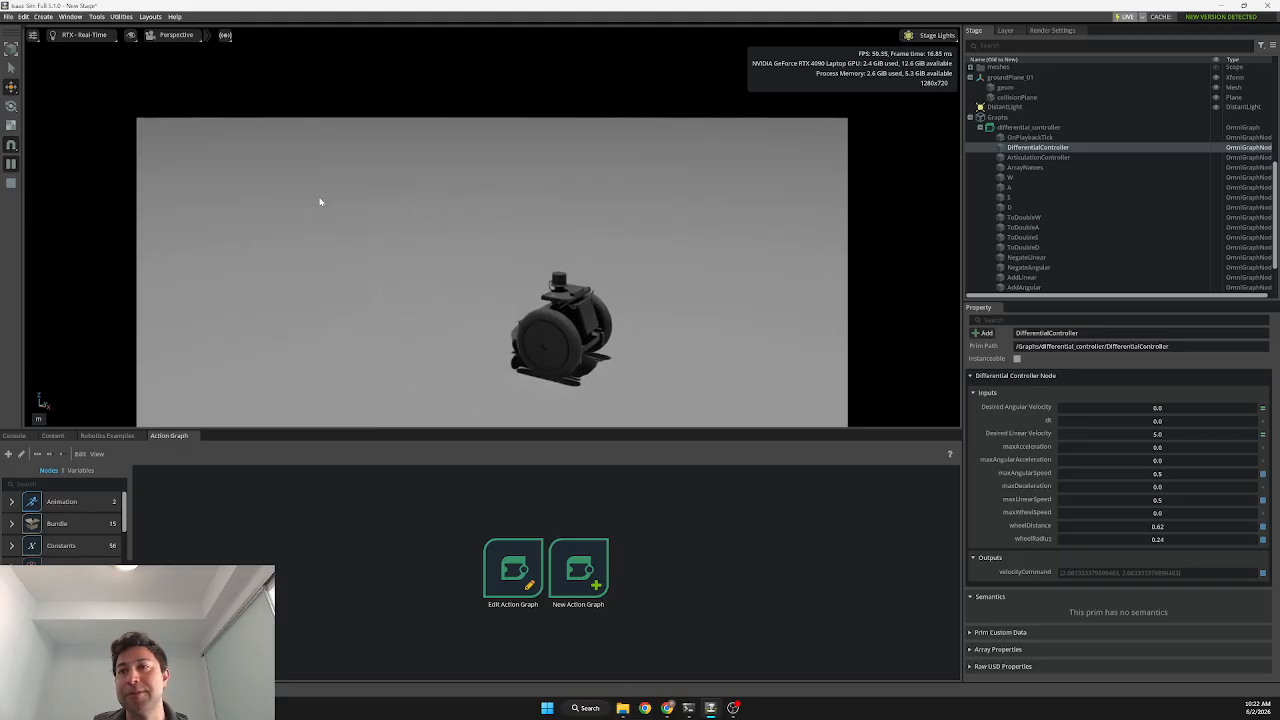
key(s)
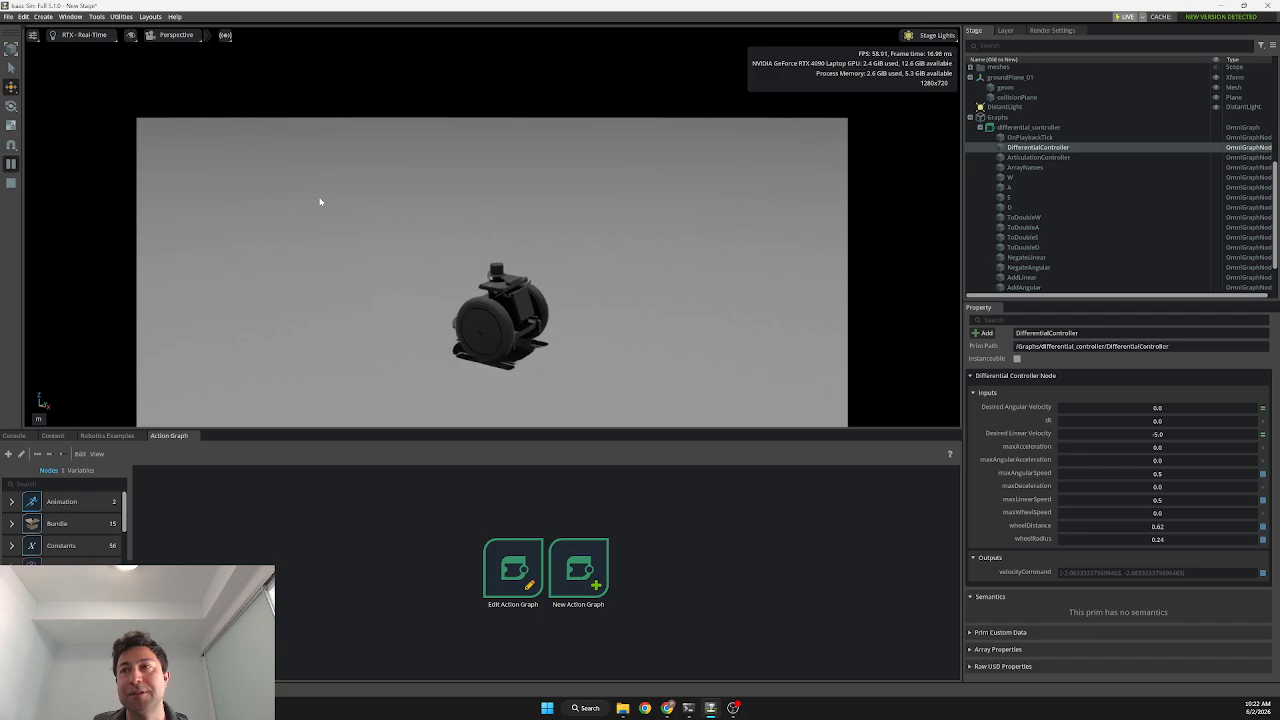
key(w)
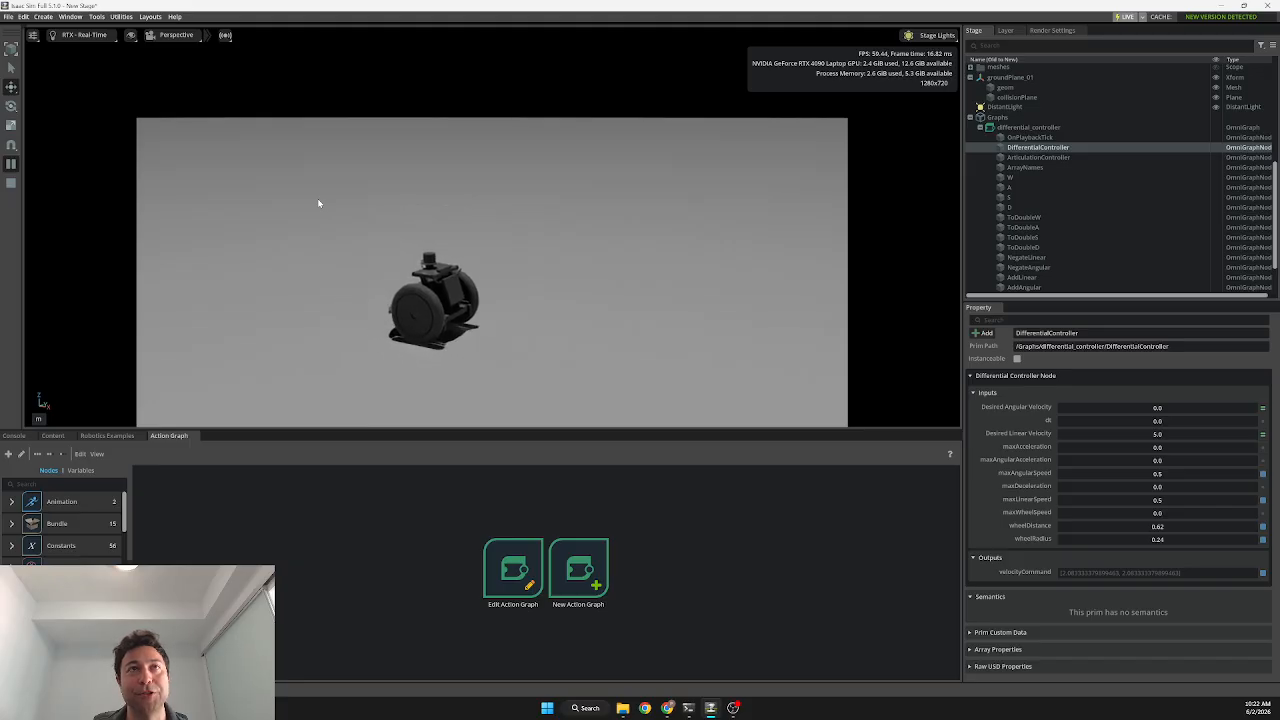
key(s)
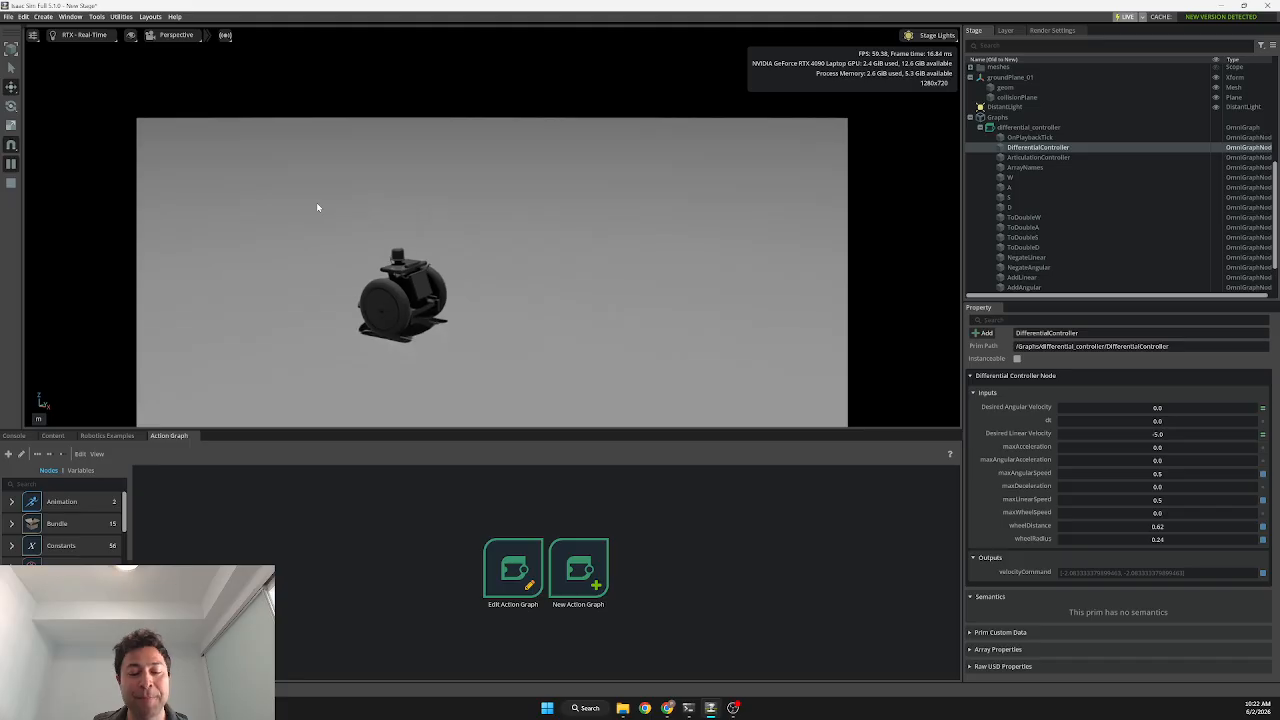
Step: Rotate the carter robot left and right, then drive it forward and steer right with keyboard control
key(a)
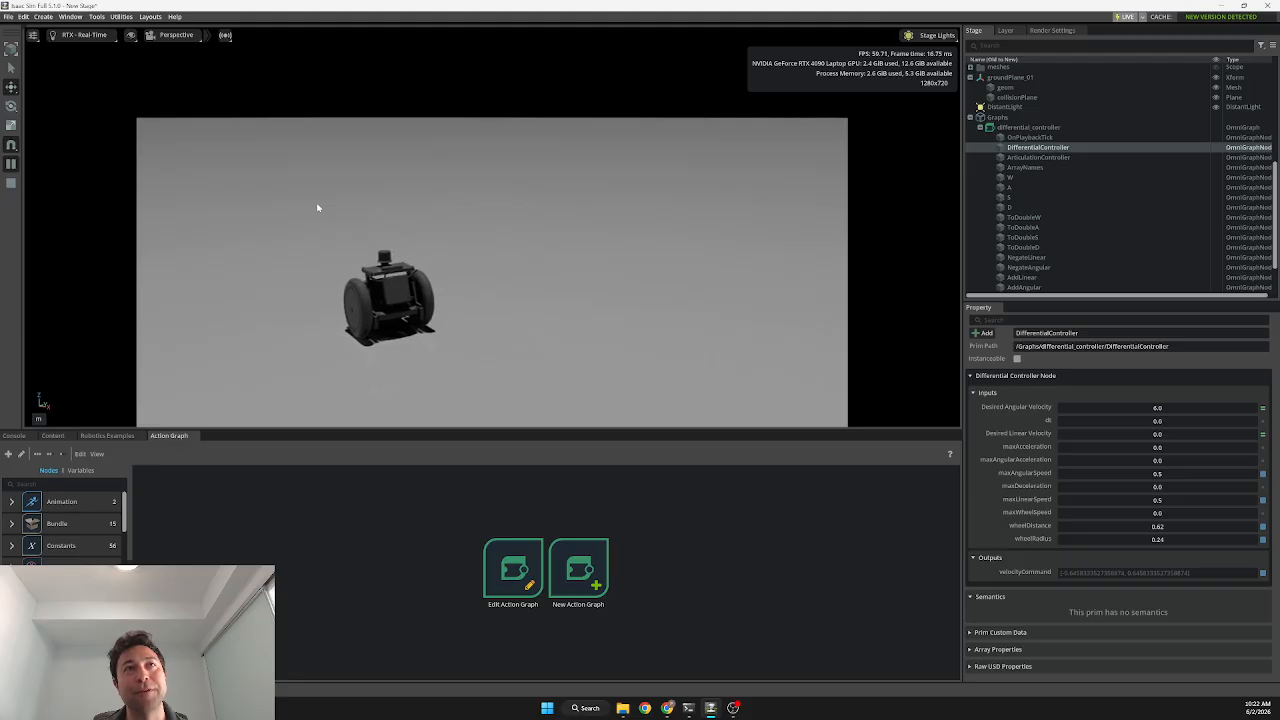
key(d)
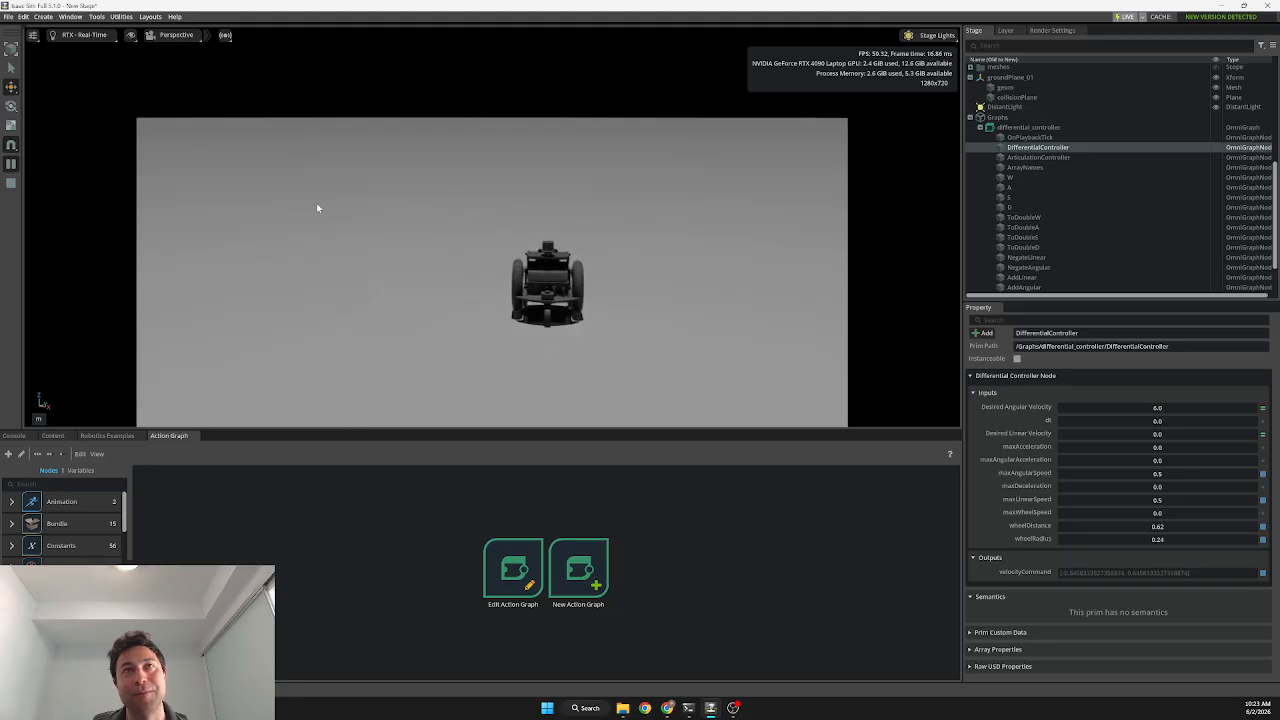
key(w)
key(d)
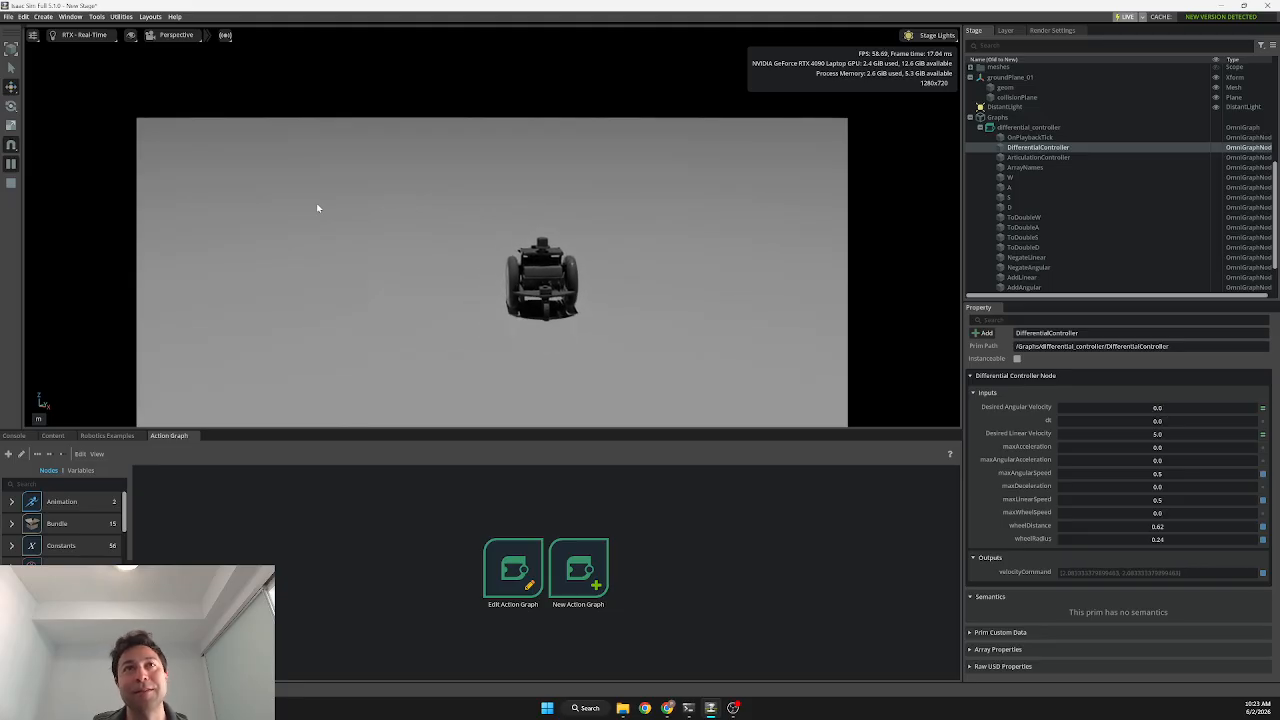